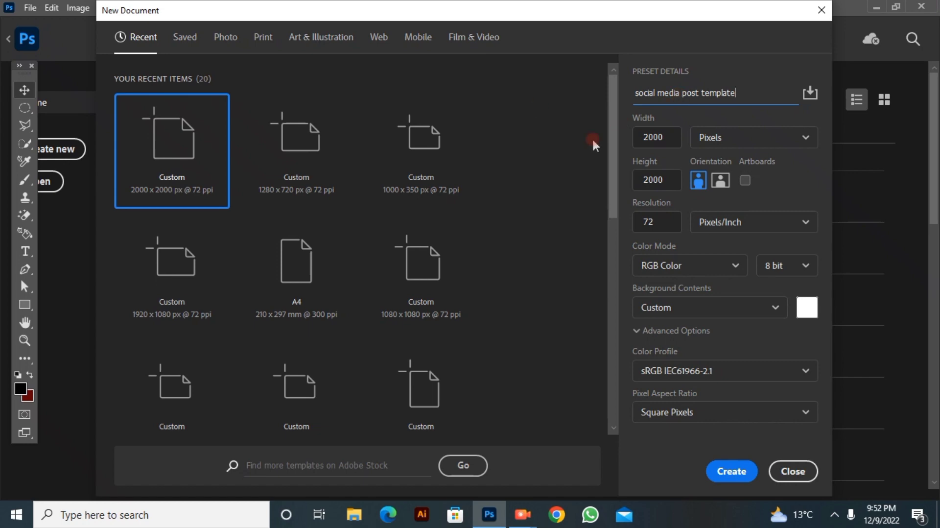
Step: Create the 2000 × 2000 px social media post template document and place the heaphones image in it as a linked file
left_click(731, 471)
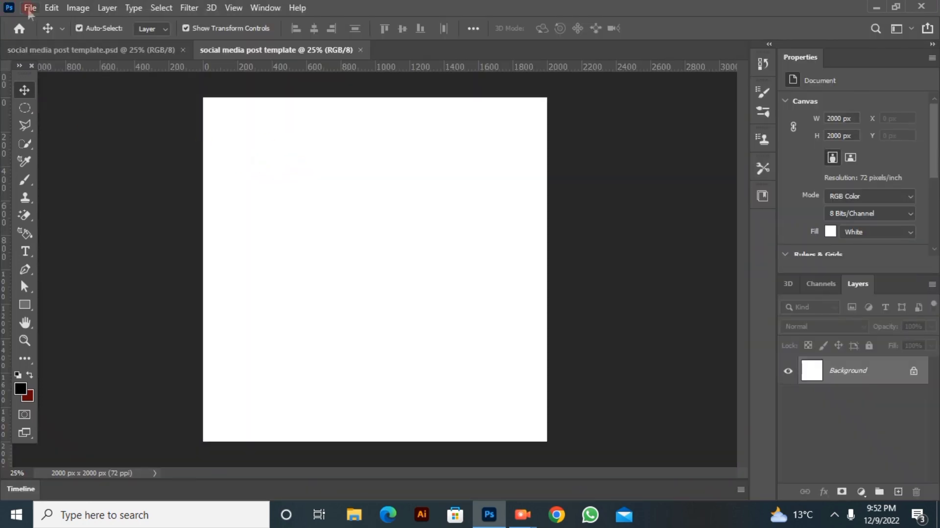
left_click(30, 8)
left_click(80, 294)
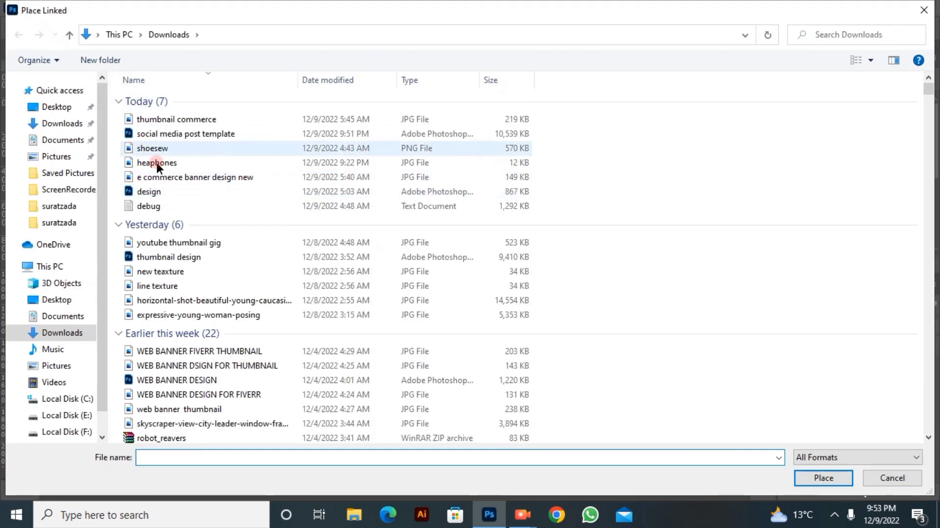
left_click(167, 163)
left_click(823, 477)
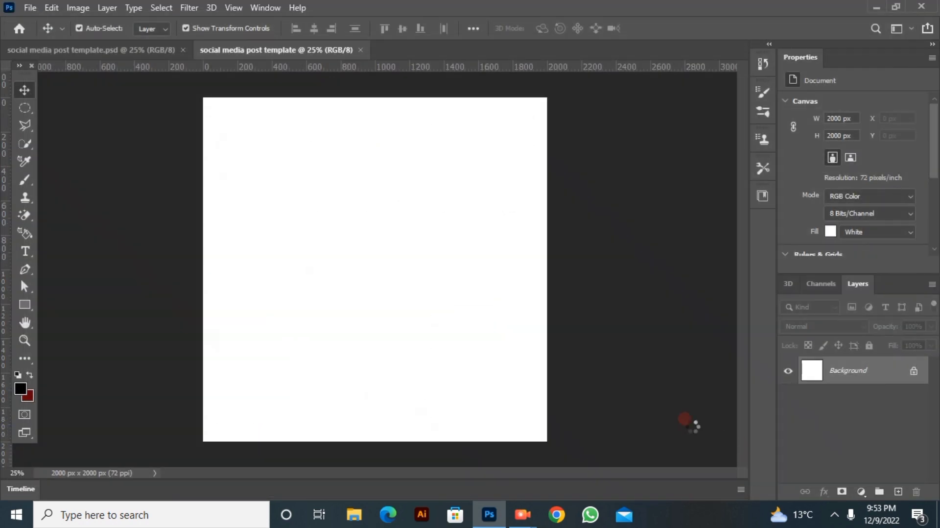
Step: Enlarge the placed headphones image to about 574 × 813 px and position it near the centre of the canvas
left_click_drag(354, 242, 296, 158)
left_click_drag(365, 268, 395, 299)
left_click(658, 30)
Step: Add a black solid color fill layer directly above the Background layer
left_click(864, 399)
left_click(861, 491)
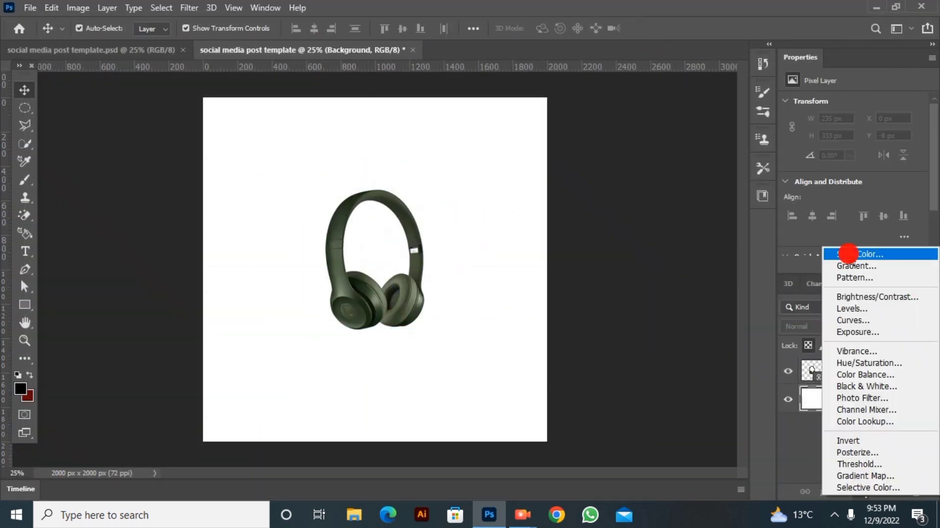
left_click(832, 251)
key("Return")
Step: Remove the white background inside and around the headphones with the Magic Eraser
left_click(333, 264)
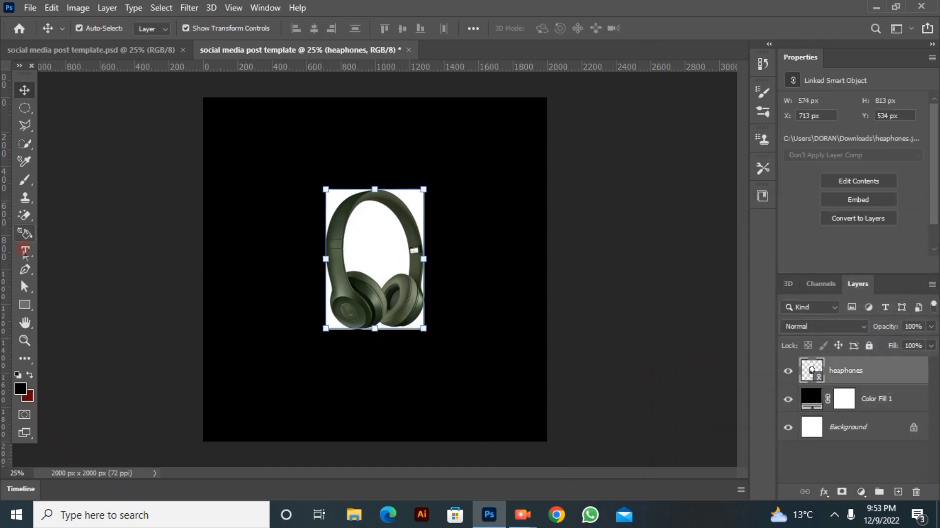
left_click(34, 220)
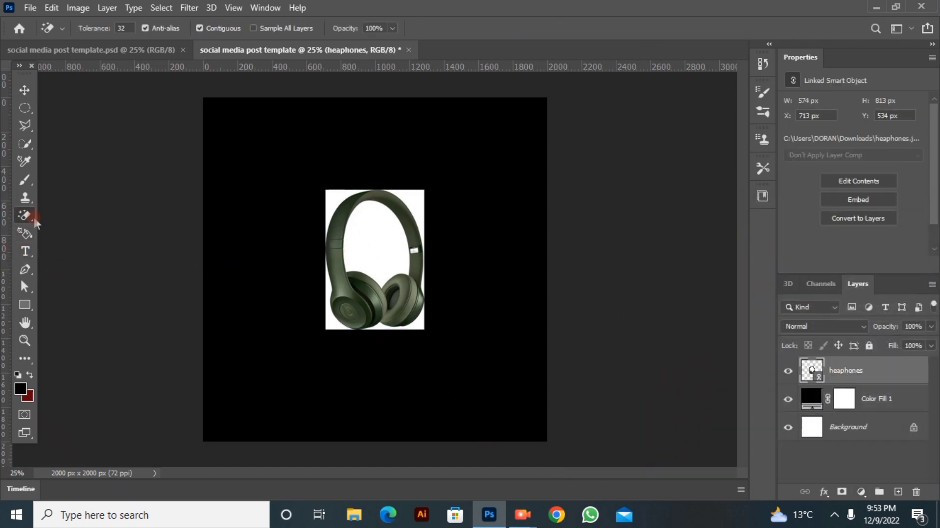
left_click(316, 249)
left_click(447, 209)
left_click(389, 220)
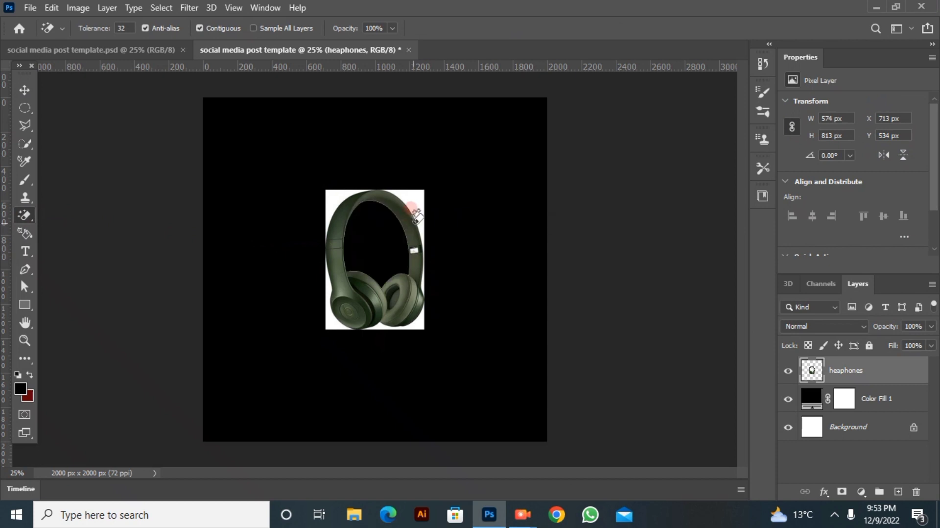
left_click(409, 206)
left_click(322, 272)
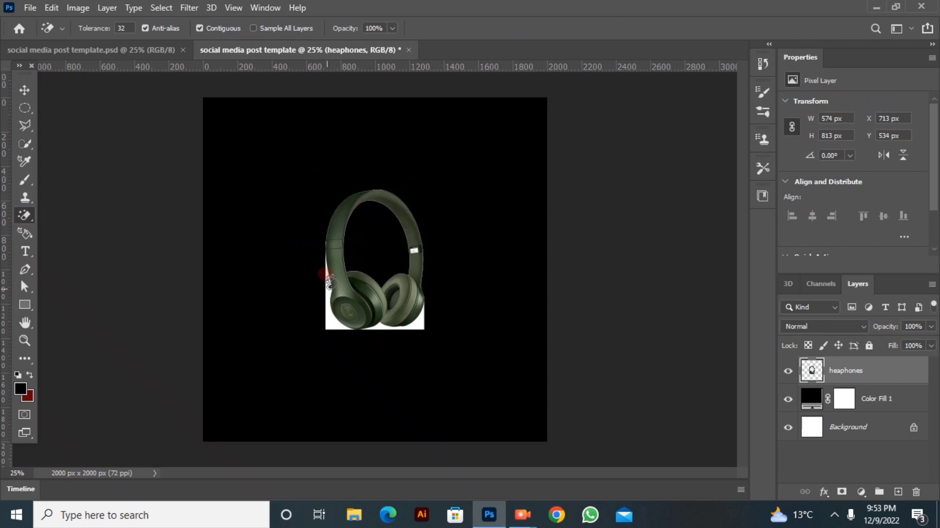
left_click(374, 316)
left_click(422, 325)
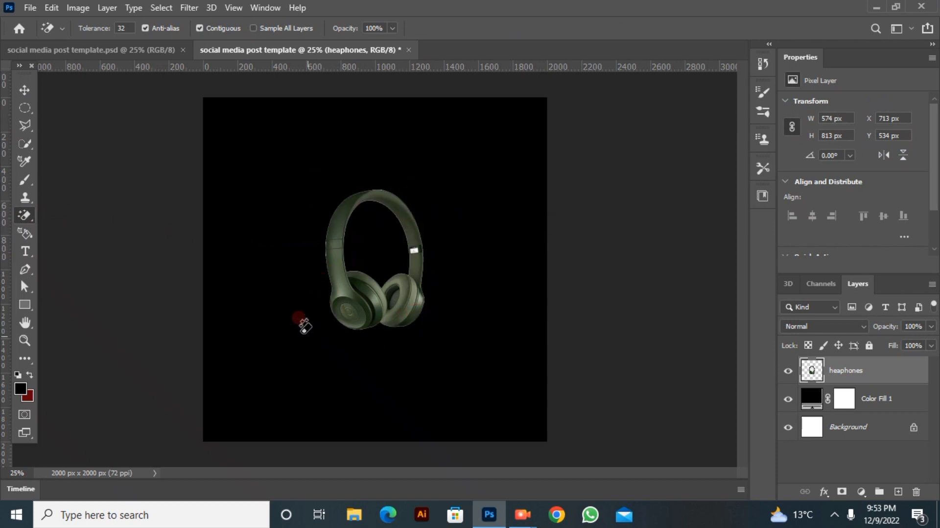
Step: Load the headphones' outline as a selection, contract it, and mask the headphones layer with it
left_click(23, 92)
left_click(807, 373, "ctrl")
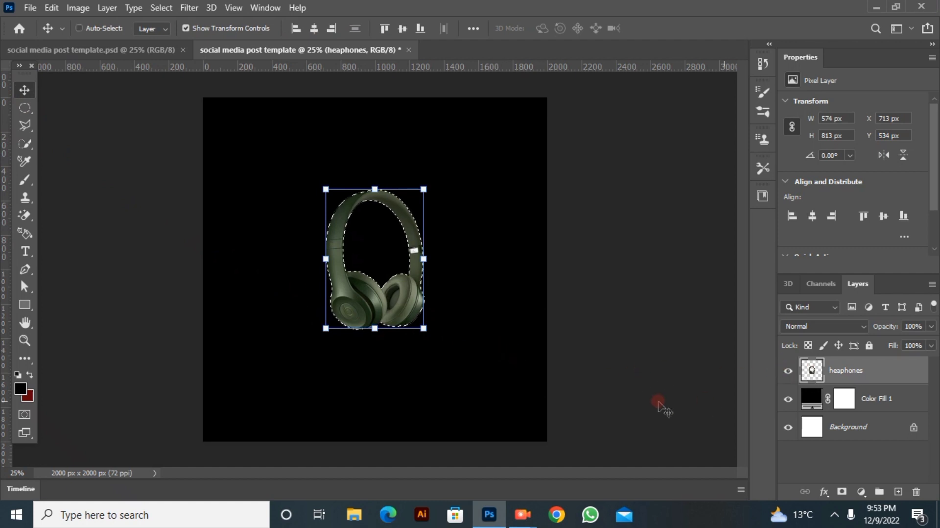
left_click(161, 7)
mouse_move(198, 206)
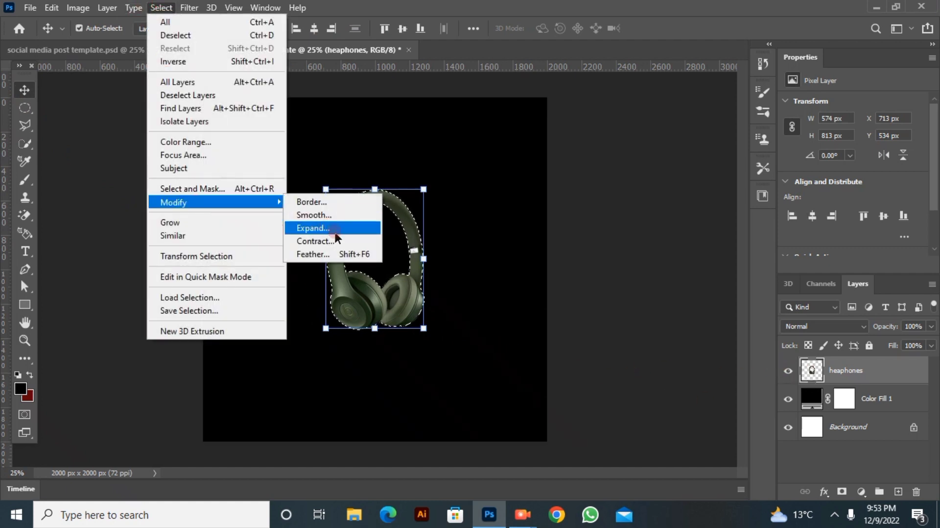
left_click(336, 242)
left_click(541, 159)
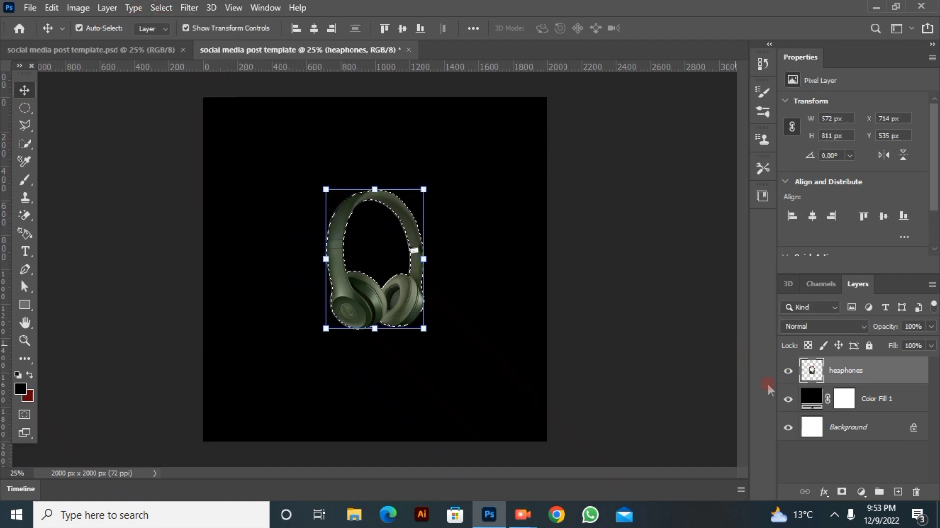
left_click(842, 491)
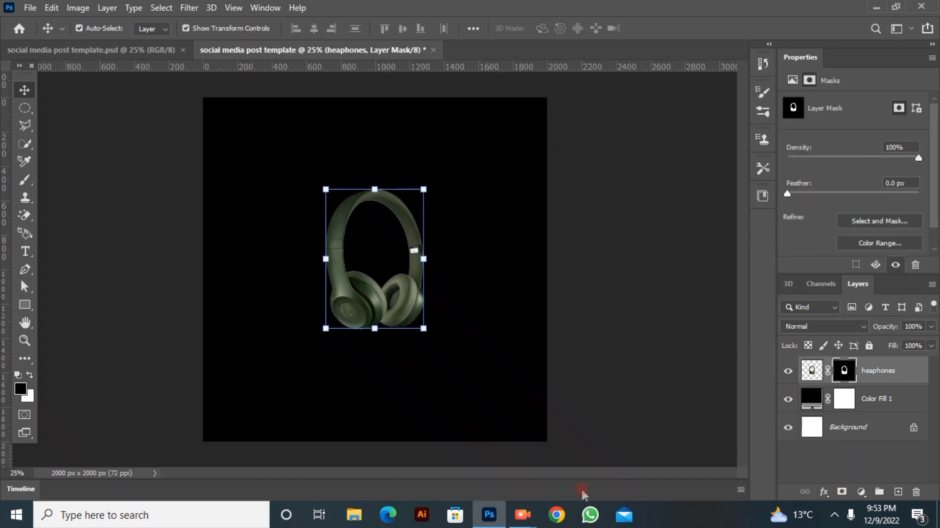
Step: Replace the black color fill layer with a dark green rectangle of about 2136 × 2068 px behind the headphones, covering the whole canvas
left_click(299, 308)
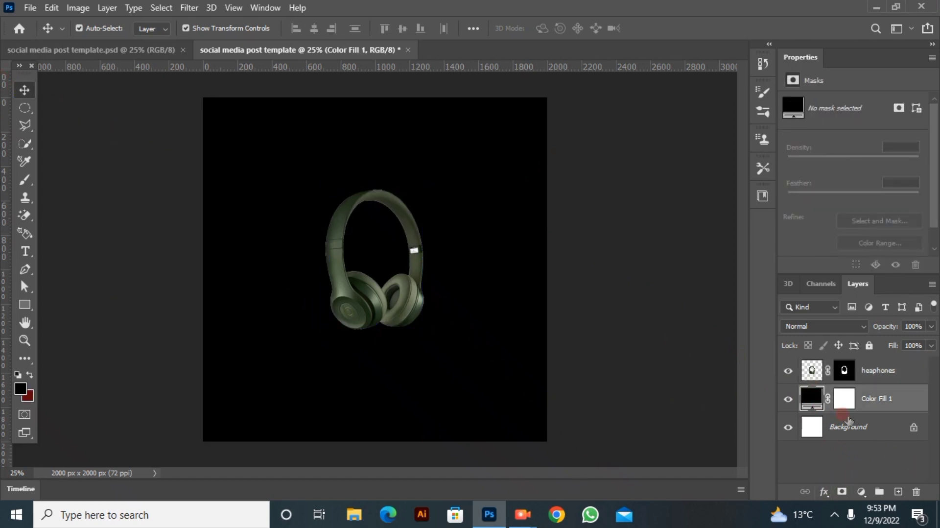
left_click(918, 491)
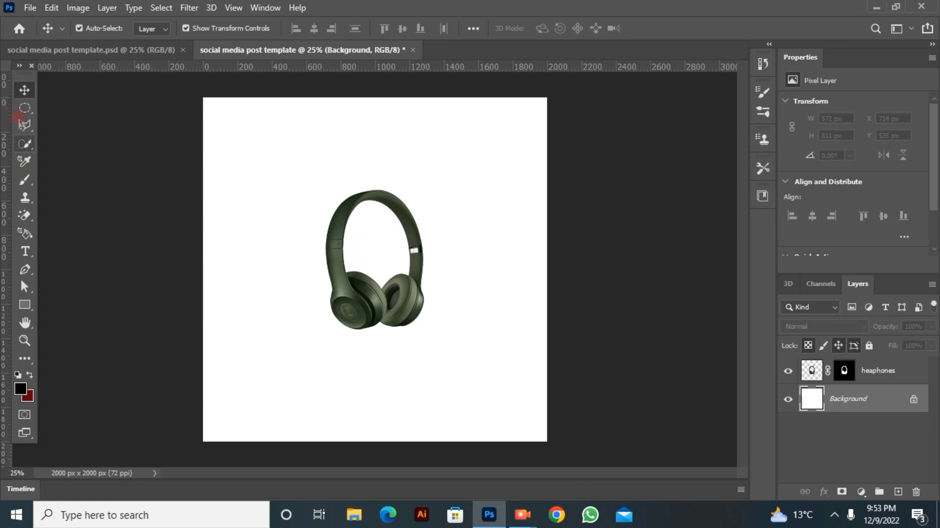
left_click(23, 308)
left_click_drag(194, 94, 562, 450)
left_click(154, 29)
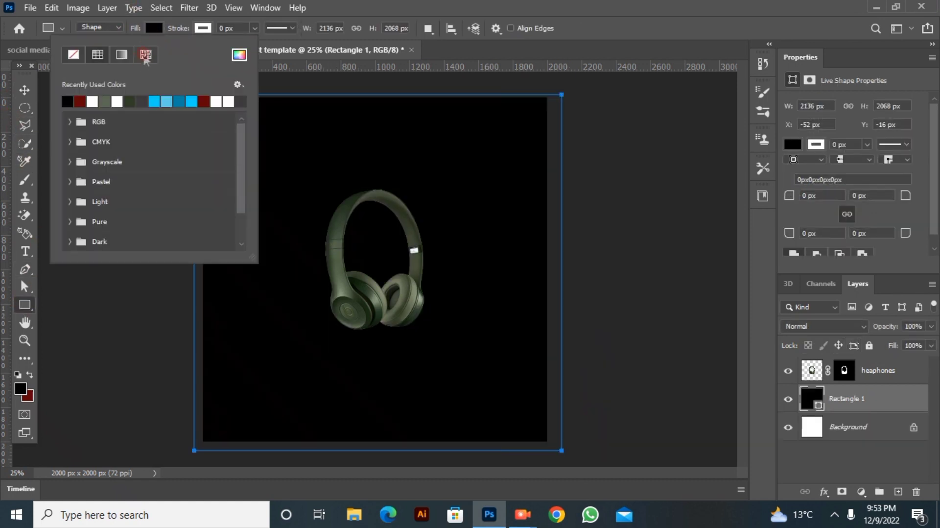
left_click(131, 101)
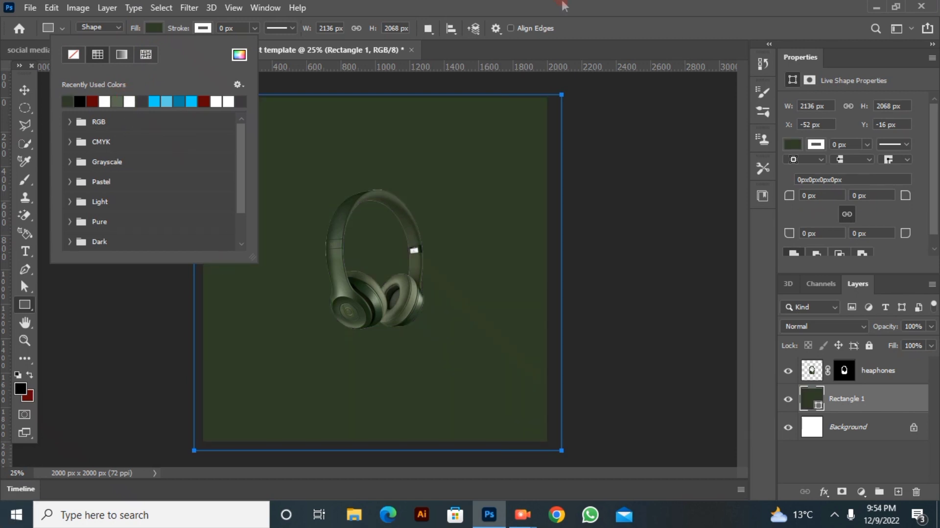
left_click(599, 17)
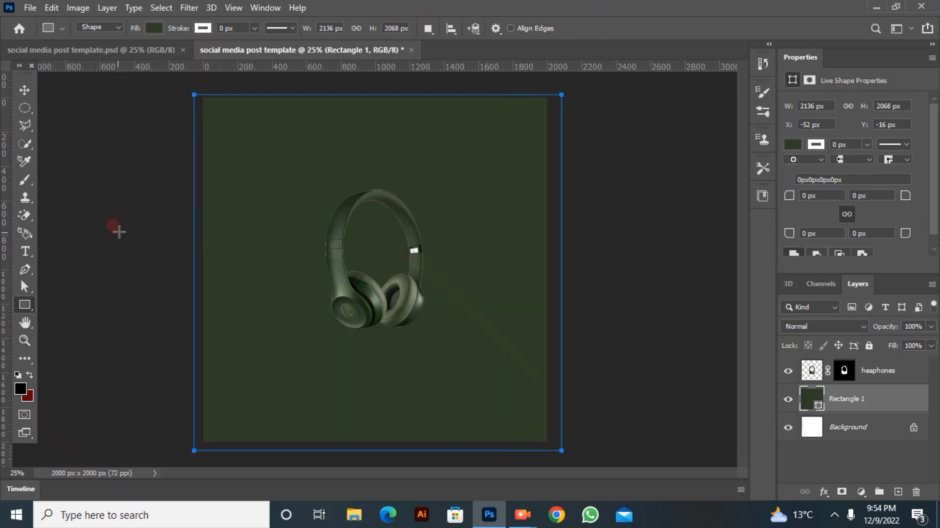
Step: Erase the leftover white fringe along the outer left side of the headband with the regular Eraser
left_click(24, 93)
left_click(326, 254)
key("ctrl+plus")
key("ctrl+plus")
key("ctrl+plus")
key("ctrl+plus")
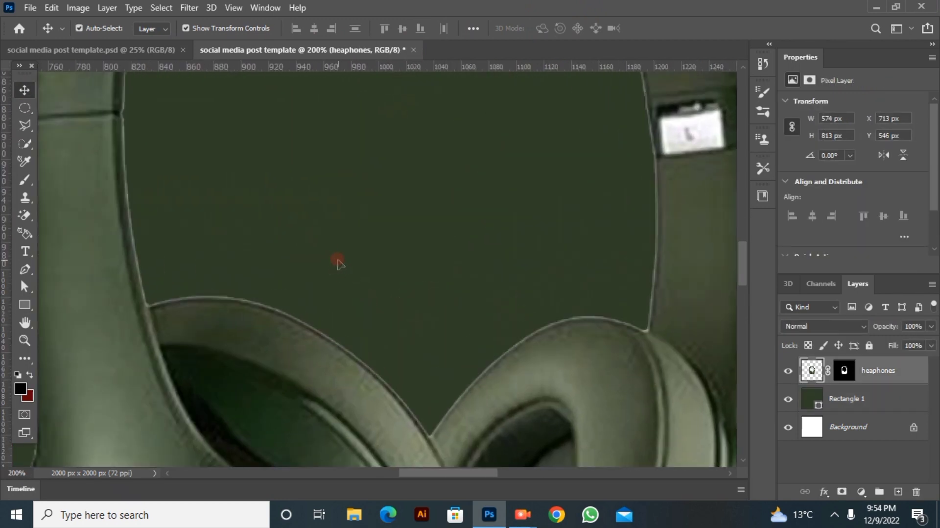
left_click_drag(465, 475, 409, 466)
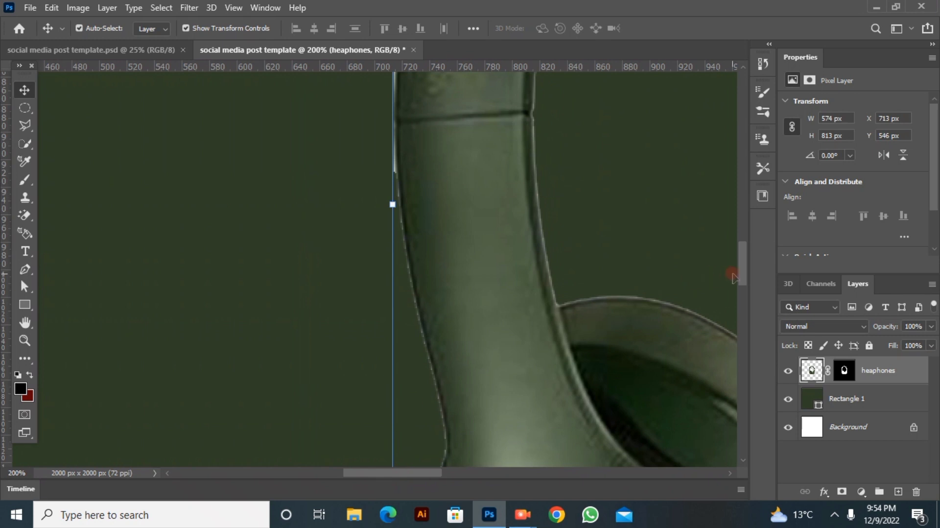
scroll(737, 266, "up", 3)
left_click(24, 214)
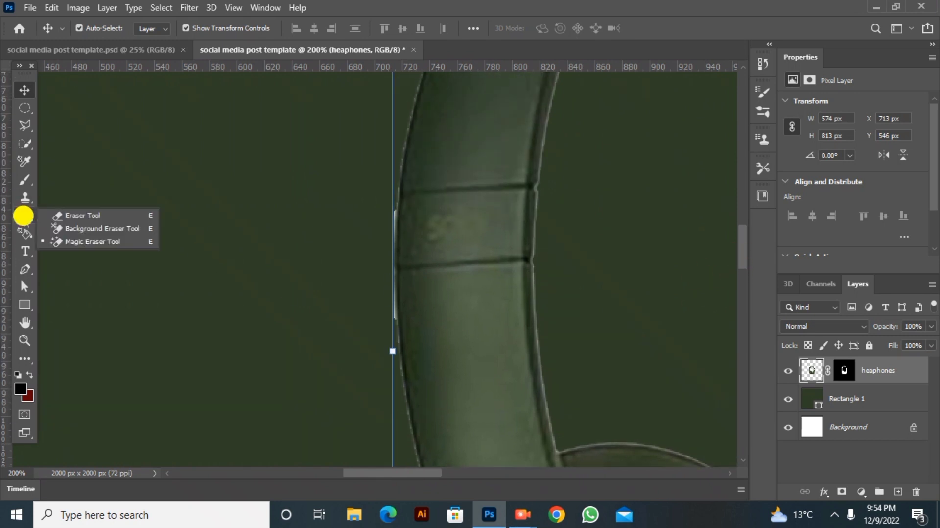
left_click(82, 216)
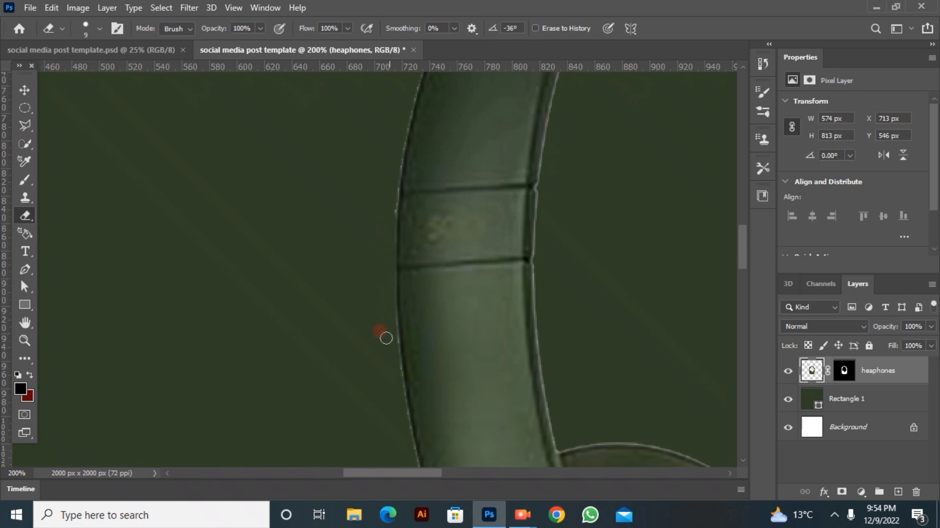
Step: Erase the leftover light fringe along the upper outer edge of the headband
left_click_drag(399, 474, 481, 474)
left_click_drag(743, 247, 742, 201)
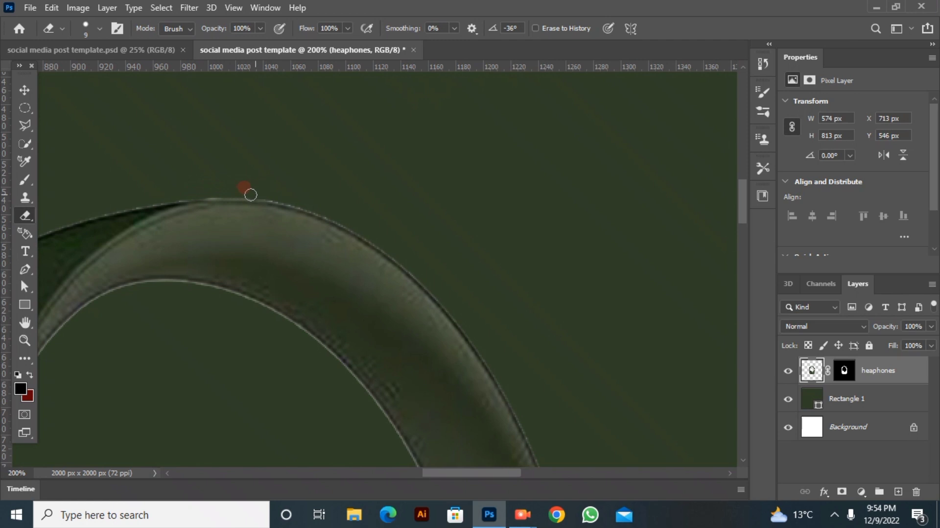
left_click(21, 88)
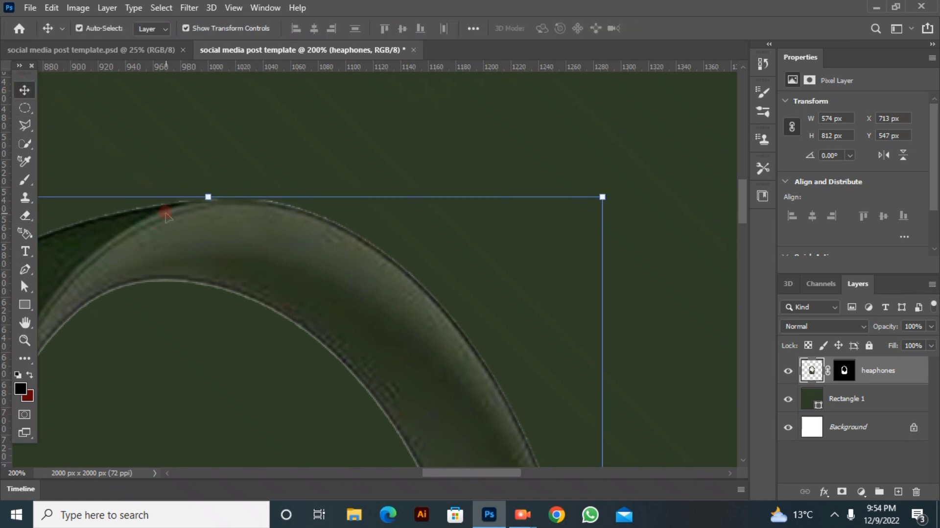
Step: Scale the headphones to about 161% and centre them horizontally in the lower part of the canvas
scroll(166, 216, "down", 5)
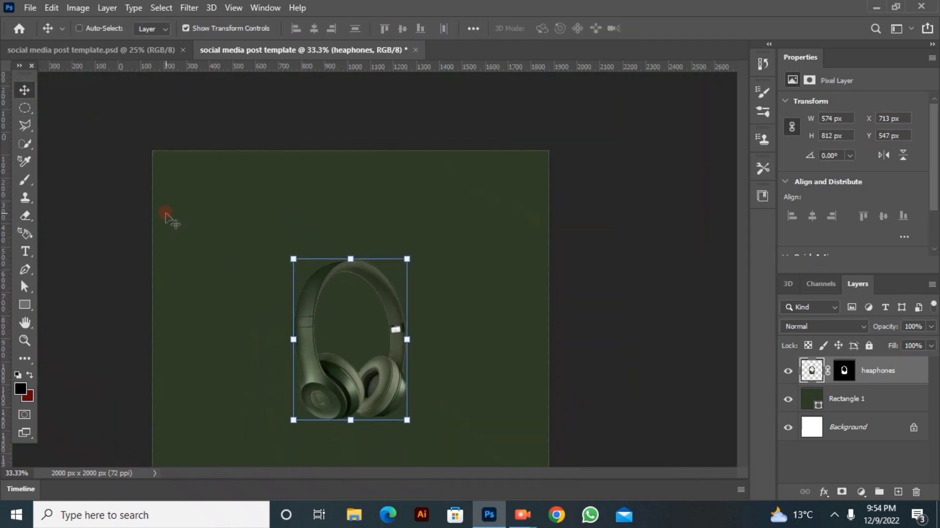
scroll(166, 215, "down", 1)
left_click_drag(325, 191, 265, 139)
left_click_drag(314, 240, 348, 321)
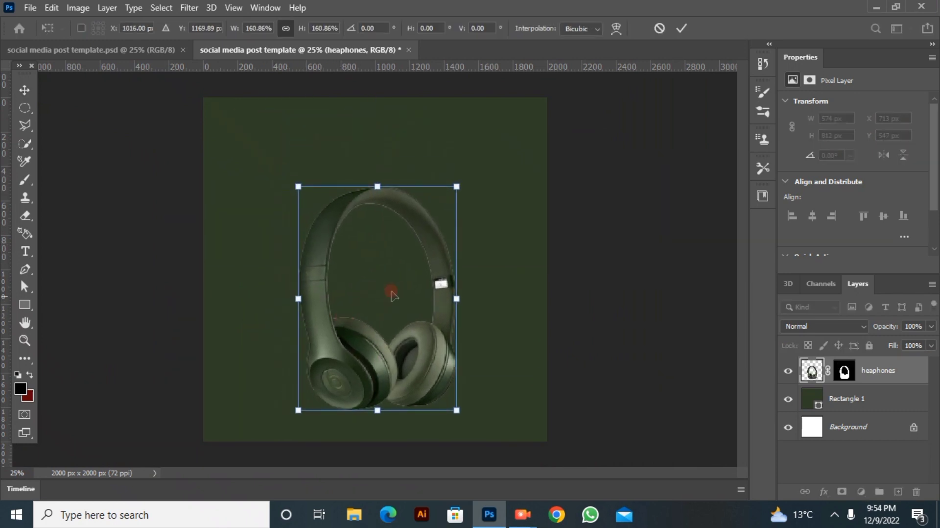
left_click(682, 28)
Step: Duplicate the headphones layer as a vertically flipped copy and place it directly below the original as a reflection
left_click_drag(876, 371, 898, 491)
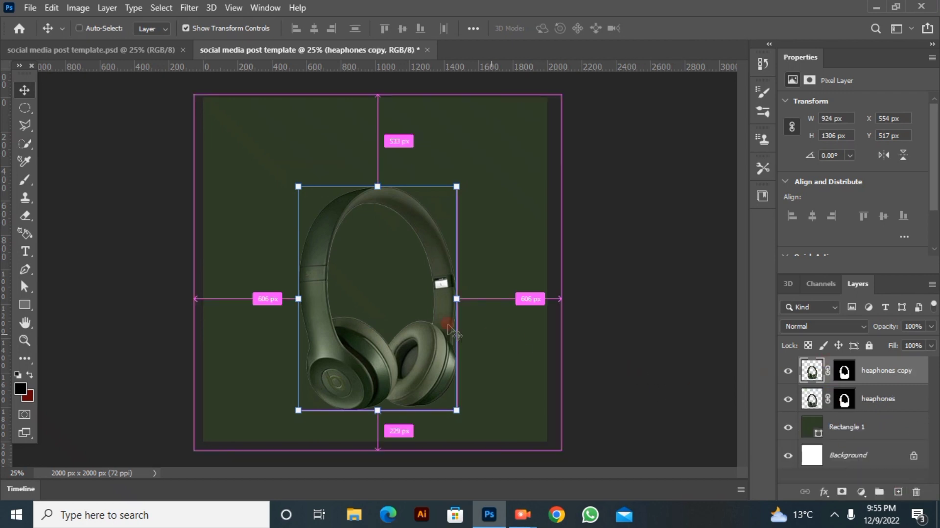
key("ctrl+t")
right_click(419, 324)
left_click(439, 316)
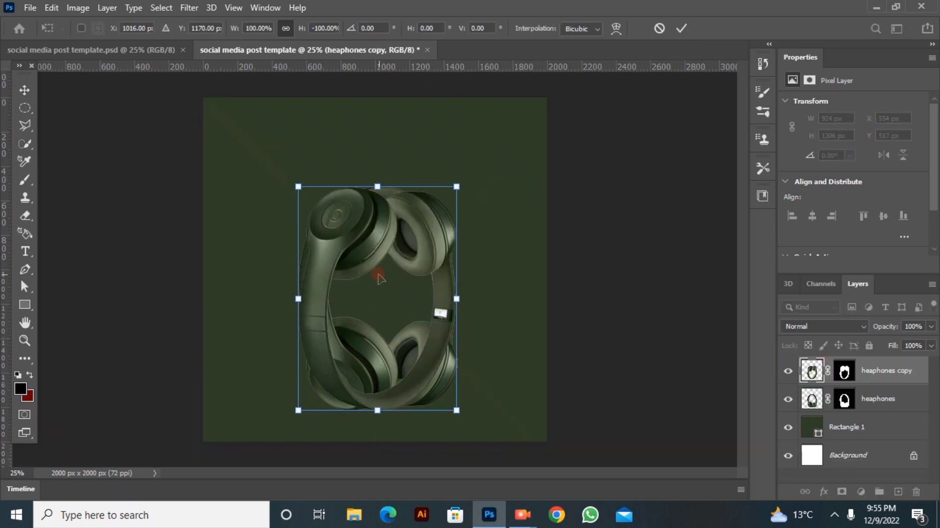
left_click_drag(377, 273, 378, 467)
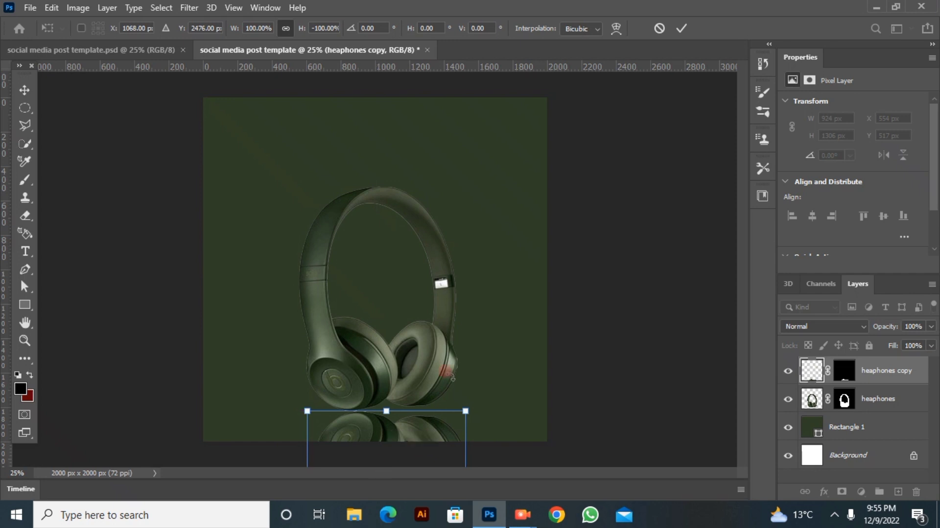
left_click(682, 28)
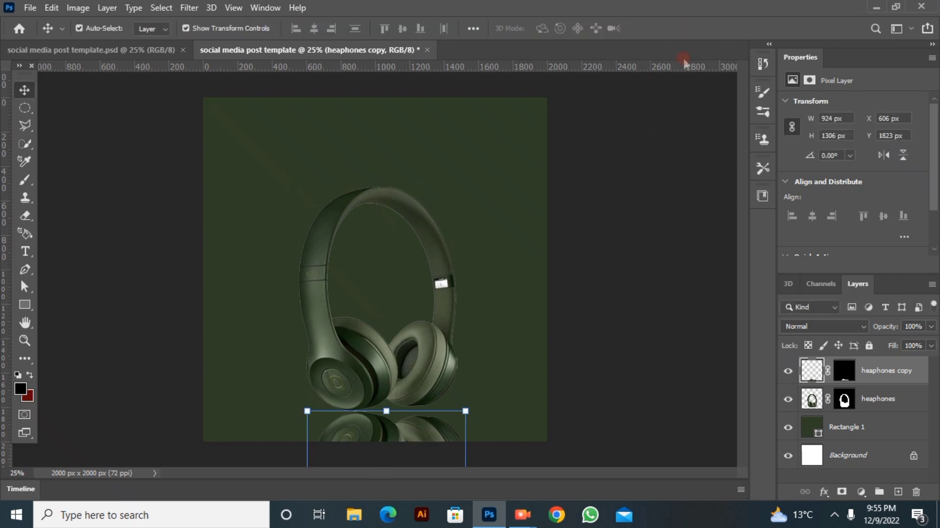
Step: Warp the flipped headphones copy so that both reflected ear cups meet the bottoms of the original ear cups
left_click(450, 387)
key("ctrl+t")
left_click(615, 32)
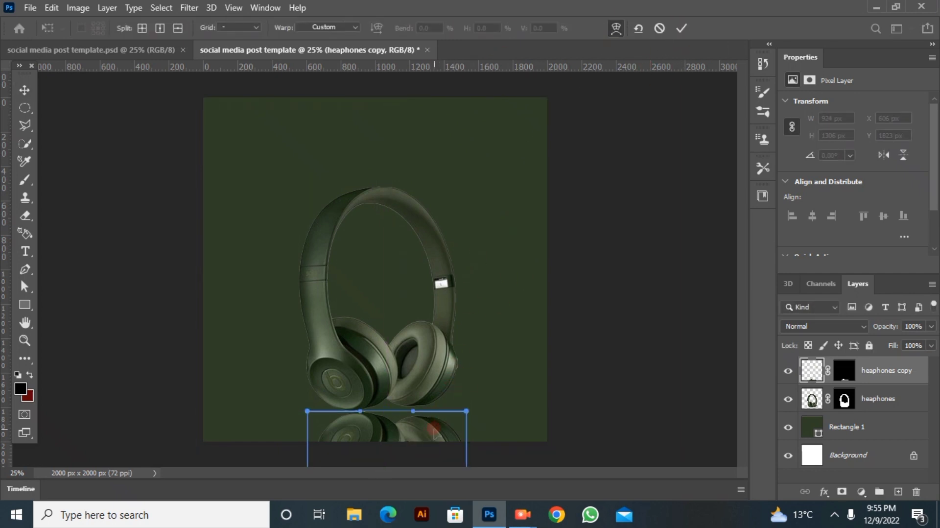
mouse_move(433, 430)
left_mouse_down()
mouse_move(426, 423)
mouse_move(432, 433)
left_mouse_up()
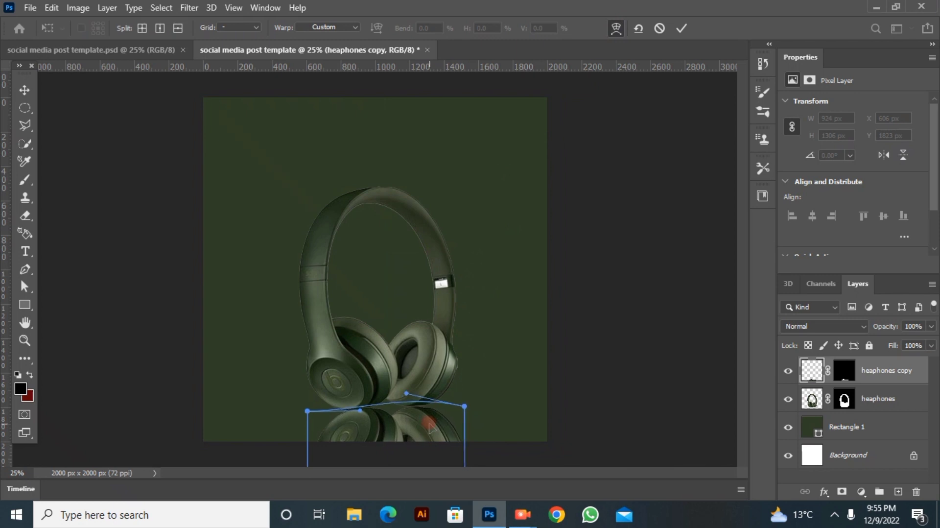
left_click_drag(361, 434, 354, 445)
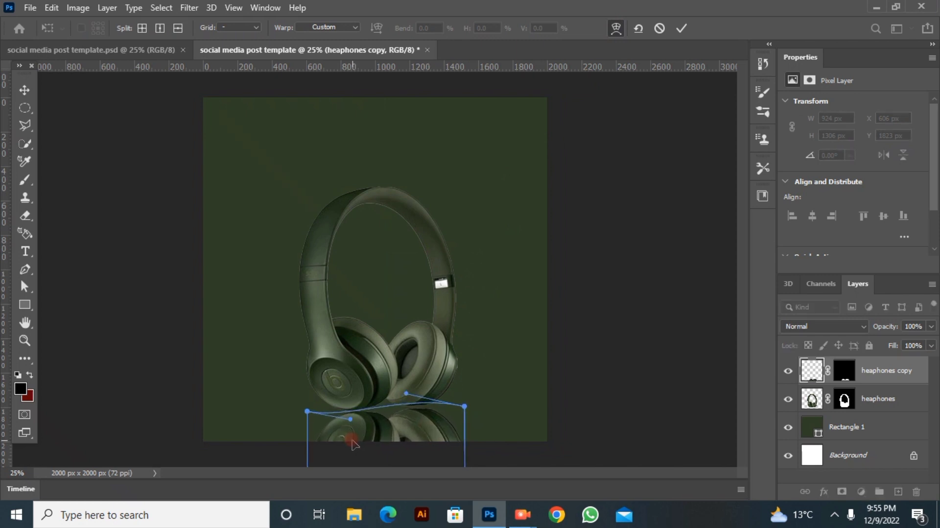
left_click(681, 28)
left_click(580, 332)
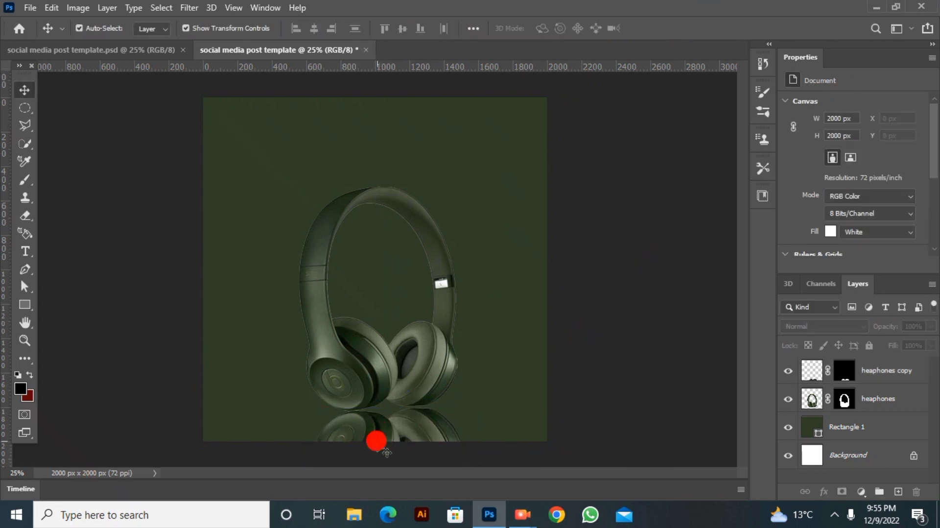
Step: Replace the layer mask of the heaphones copy layer with a new blank white mask
left_click(861, 374)
left_click_drag(846, 375, 916, 492)
left_click(842, 492)
Step: Fade the reflection towards the canvas's lower edge with a black-to-white linear gradient on the heaphones copy layer's mask
left_click(24, 358)
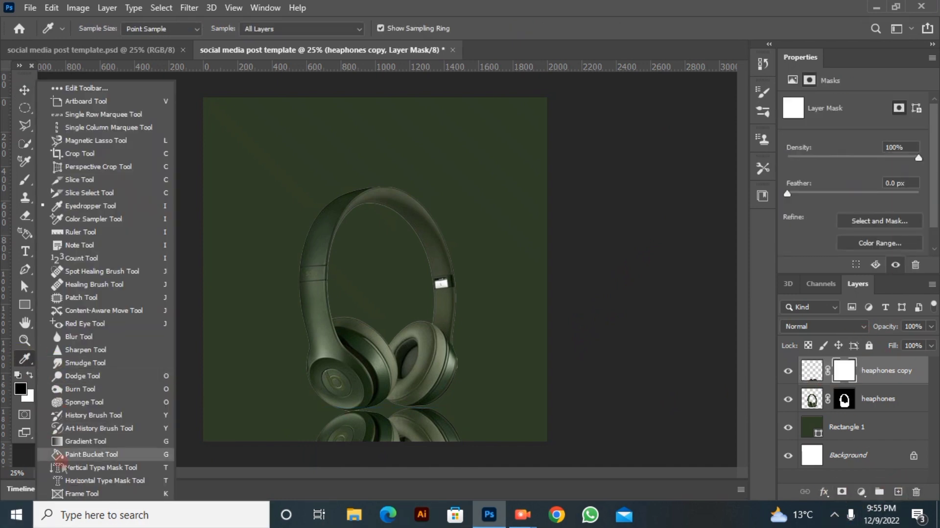
left_click(68, 443)
left_click_drag(393, 458, 403, 445)
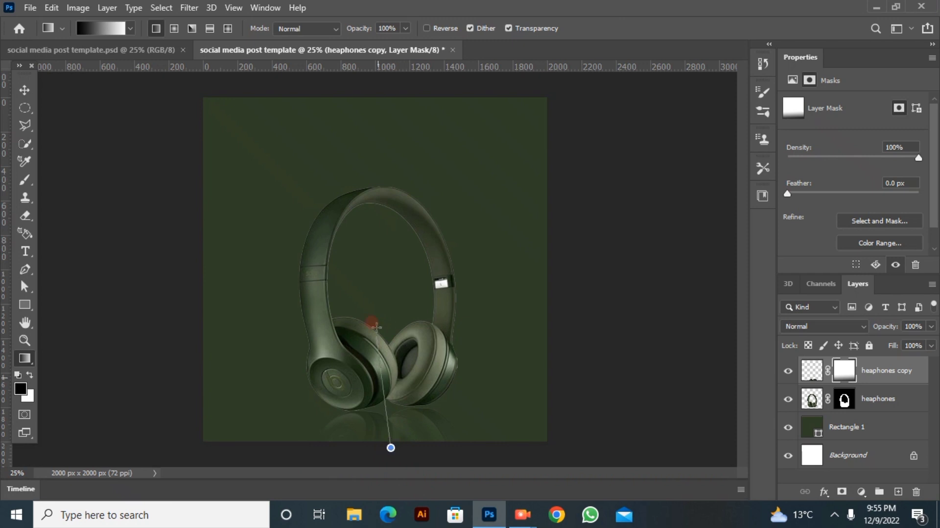
left_click_drag(376, 326, 393, 307)
left_click_drag(387, 435, 392, 286)
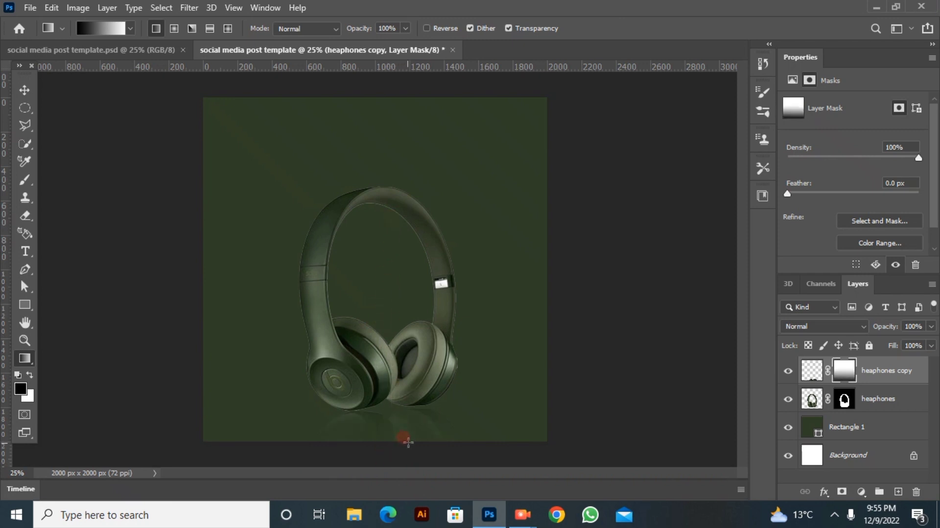
left_click_drag(399, 320, 400, 323)
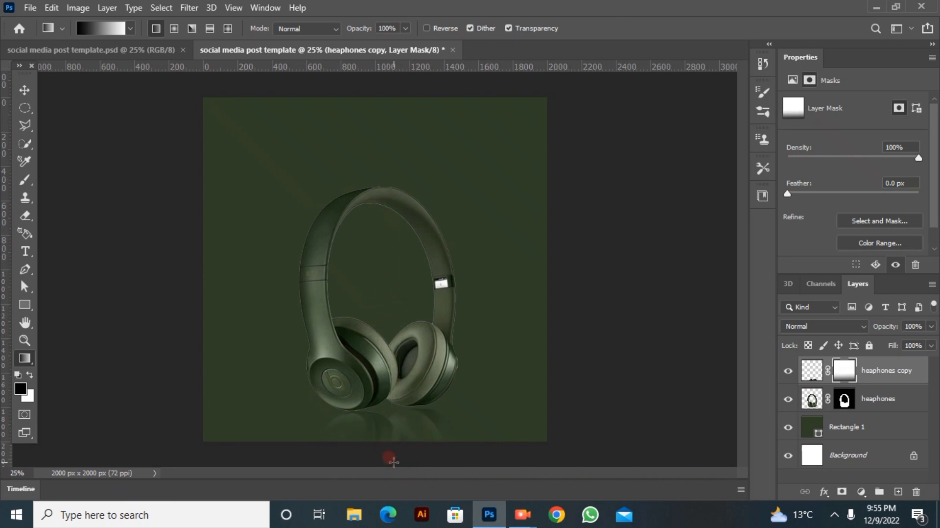
left_click_drag(394, 462, 392, 414)
left_click_drag(397, 464, 407, 296)
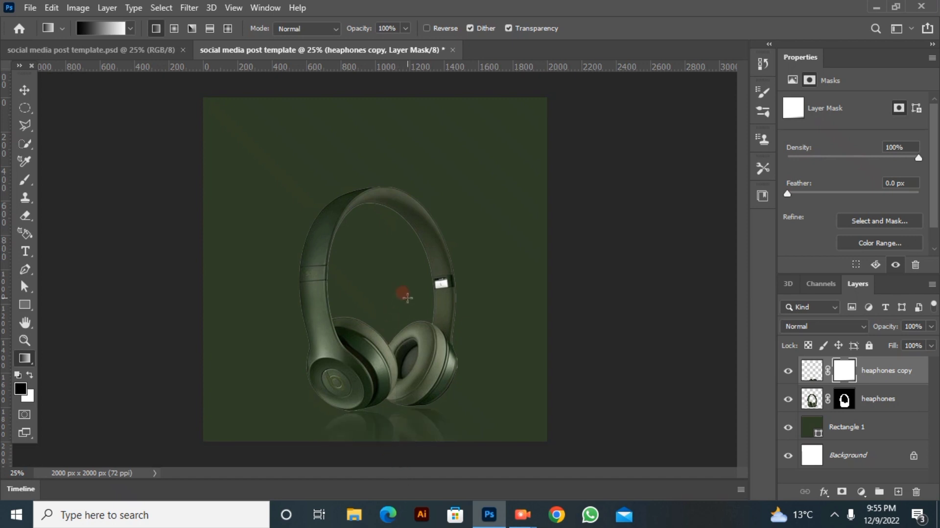
left_click_drag(392, 266, 391, 267)
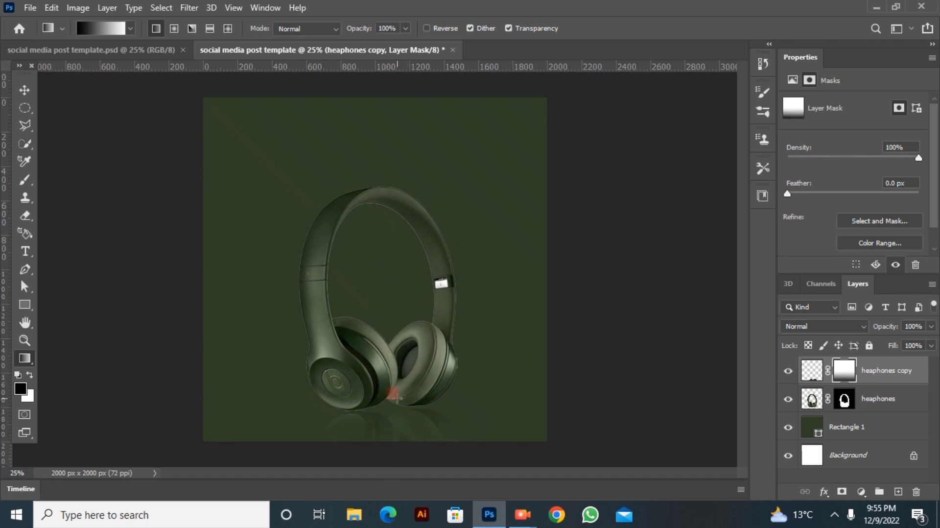
left_click_drag(409, 361, 409, 362)
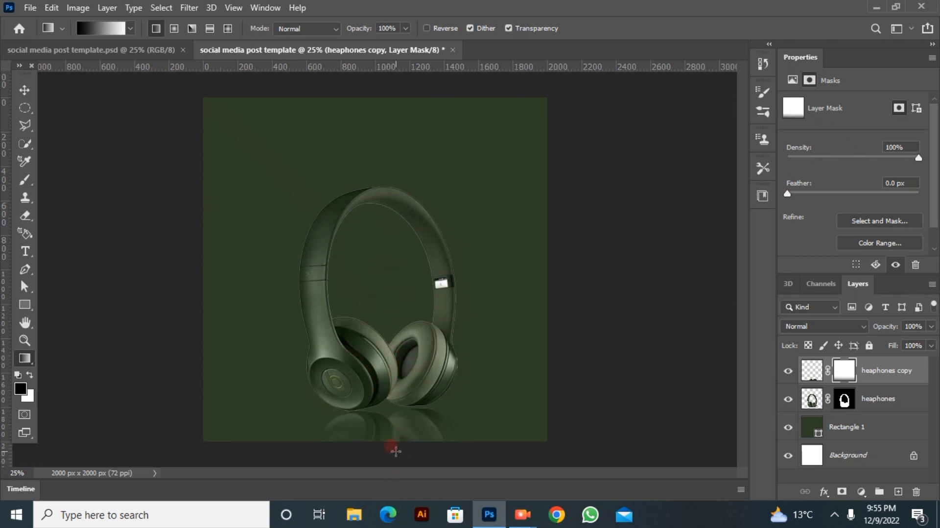
left_click(24, 90)
Step: Add the text NEW ARRIVAL above the headphones and colour it white
left_click(25, 251)
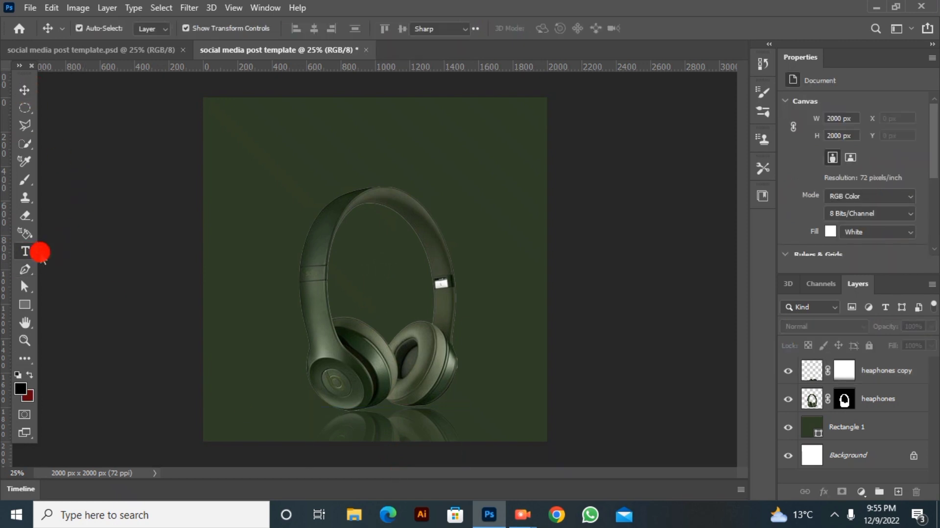
left_click(249, 148)
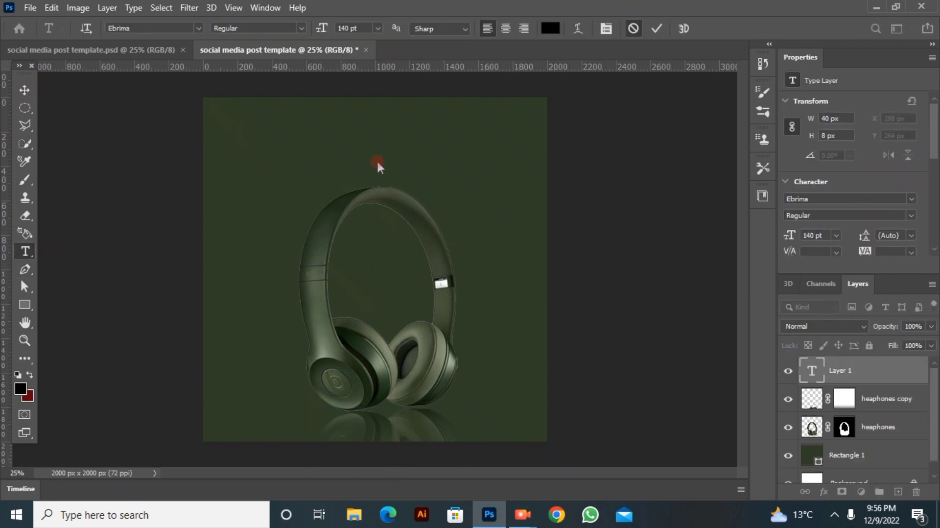
left_click(293, 126)
type("NEW ARRIVAL")
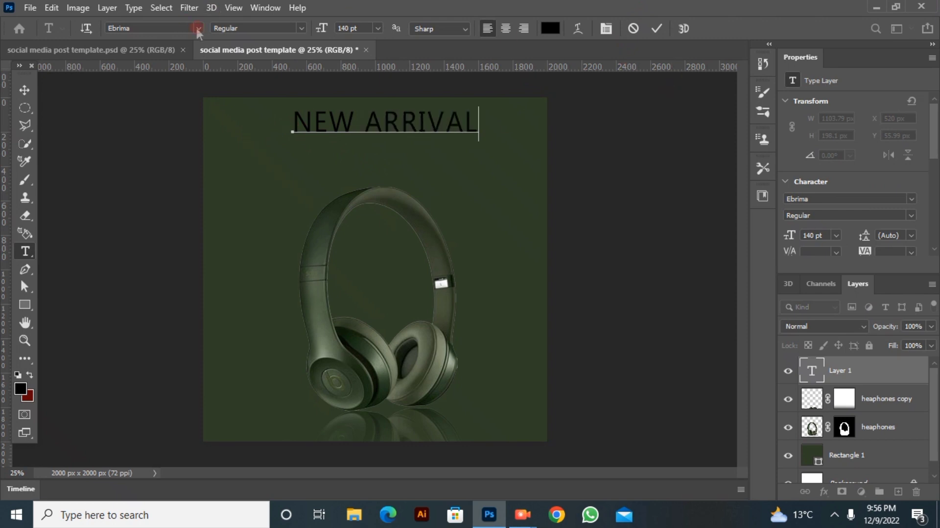
key("ctrl+a")
left_click(550, 28)
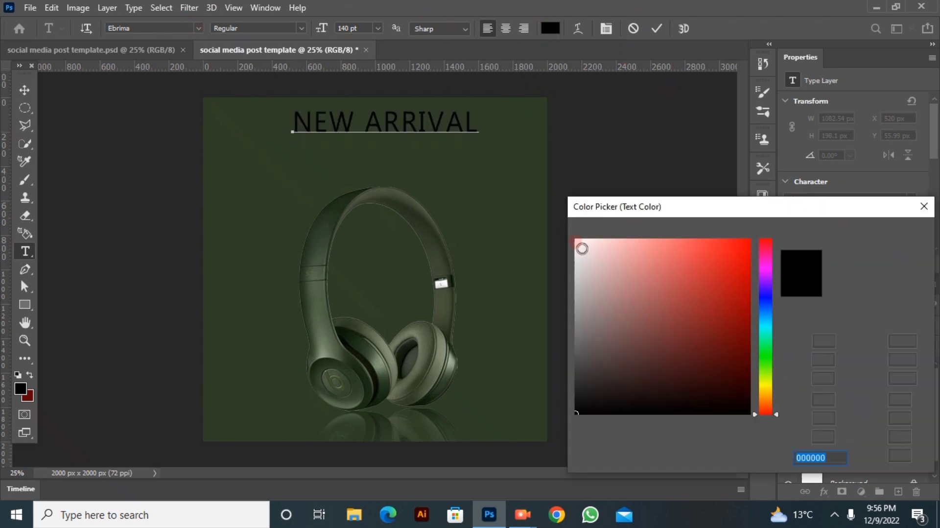
type("ffffff")
left_click(869, 240)
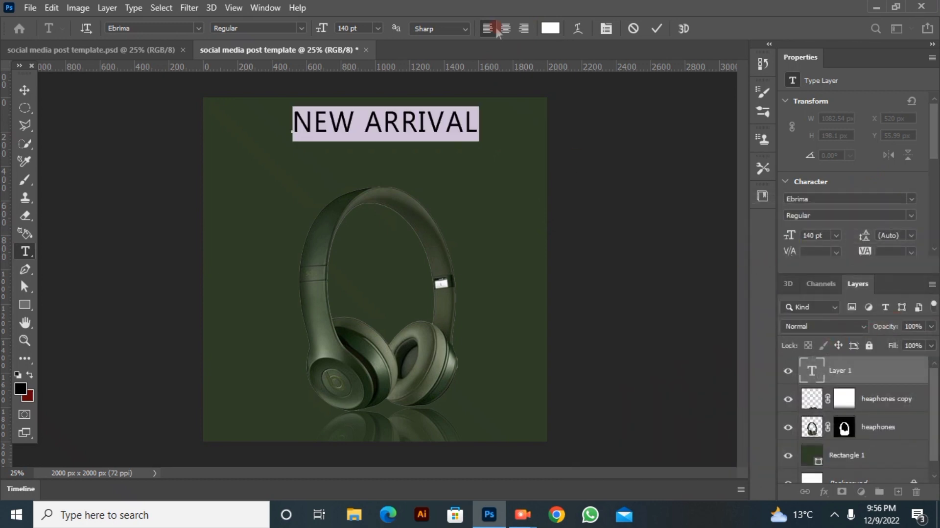
Step: Set the NEW ARRIVAL text to 68 pt and move it up to the canvas's upper edge
left_click_drag(317, 28, 271, 29)
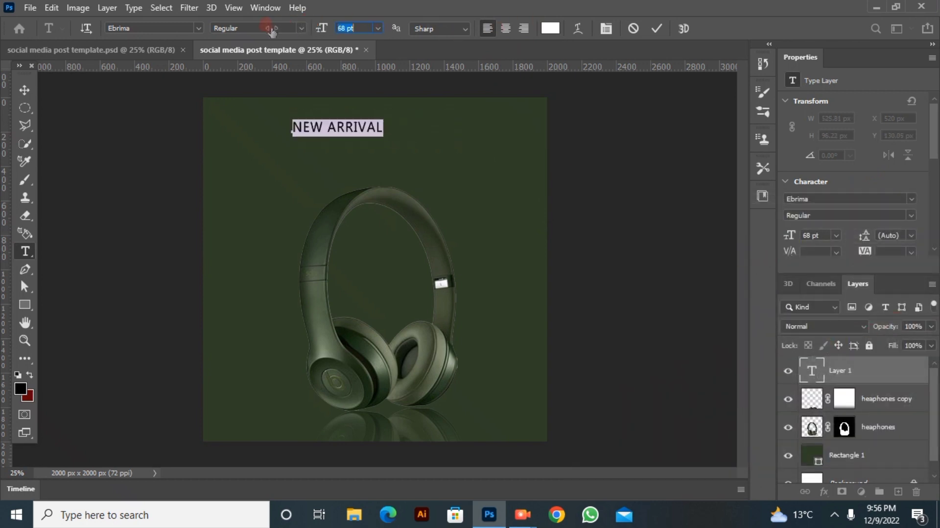
mouse_move(321, 218)
left_mouse_down()
mouse_move(276, 164)
mouse_move(285, 178)
left_mouse_up()
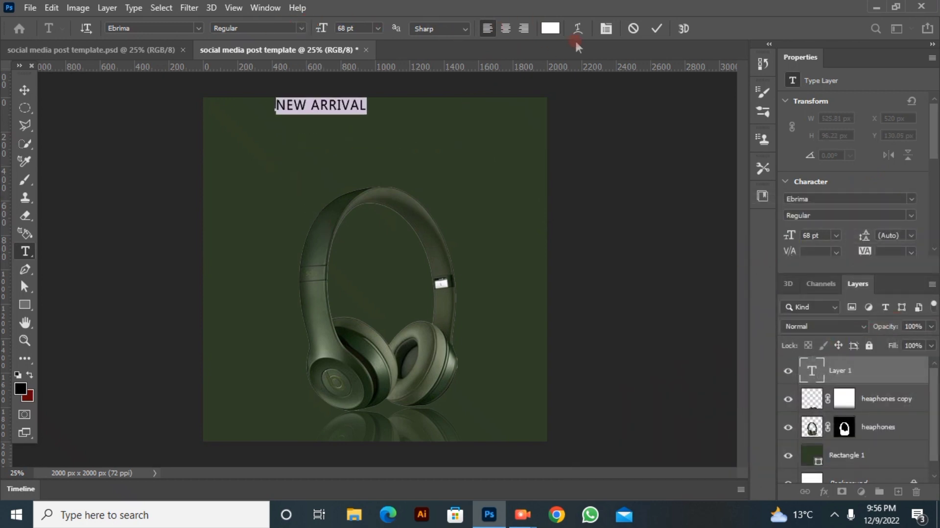
left_click(657, 28)
Step: Add the text HEADPHONES directly below NEW ARRIVAL in Ebrima Bold at 128 pt
left_click(278, 138)
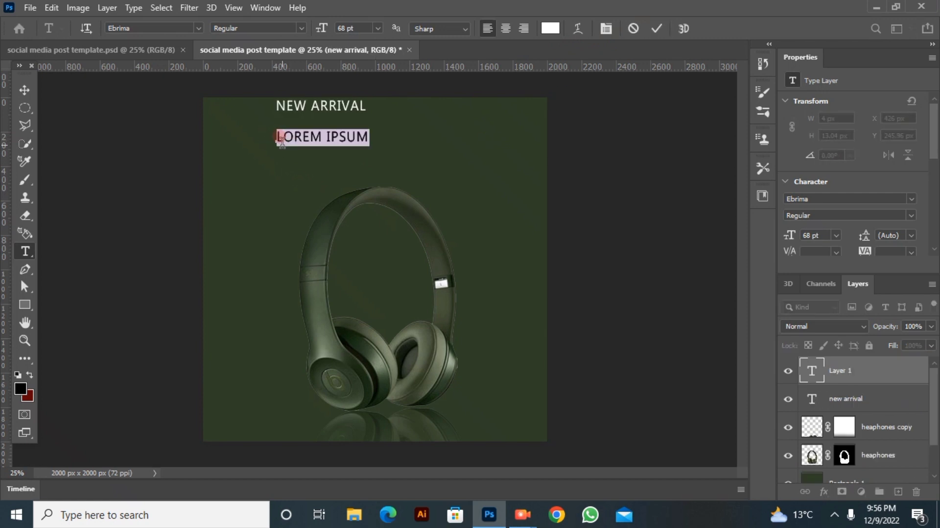
type("HEADPHONES")
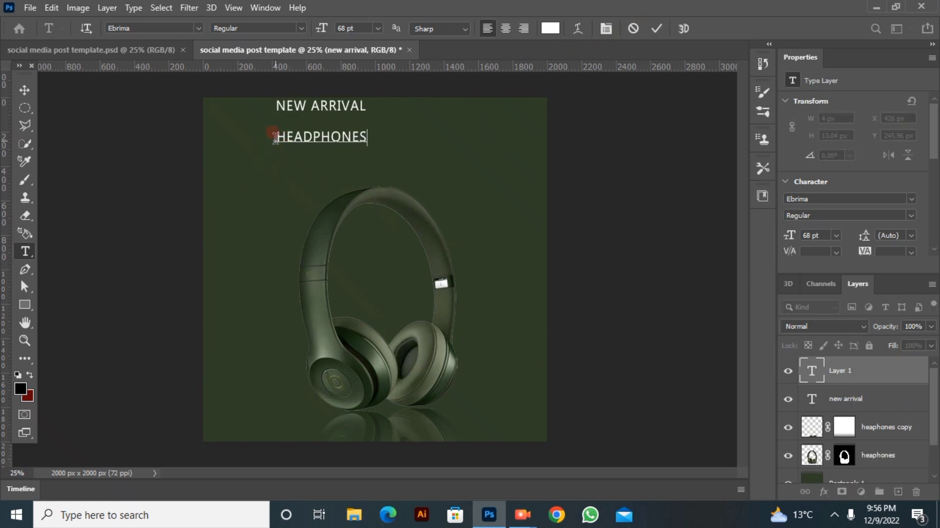
double_click(275, 137)
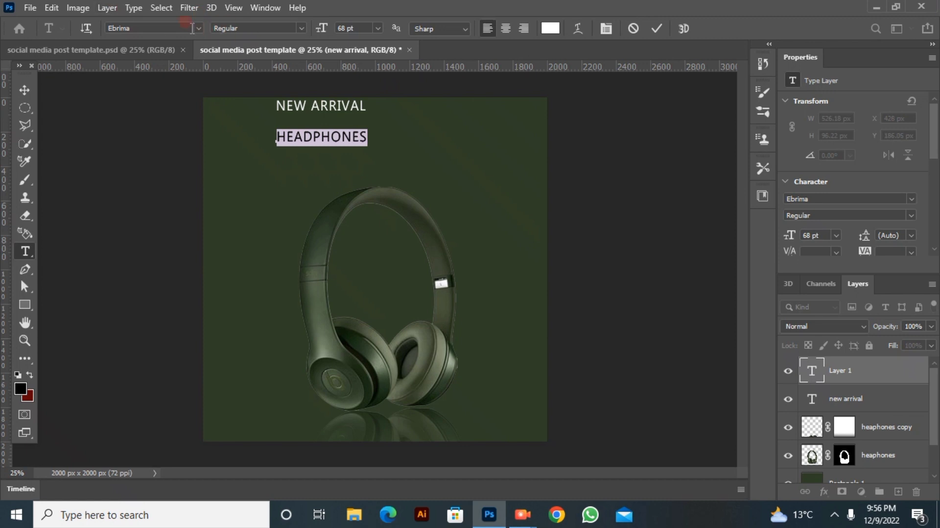
left_click(189, 26)
left_click(189, 23)
left_click(299, 27)
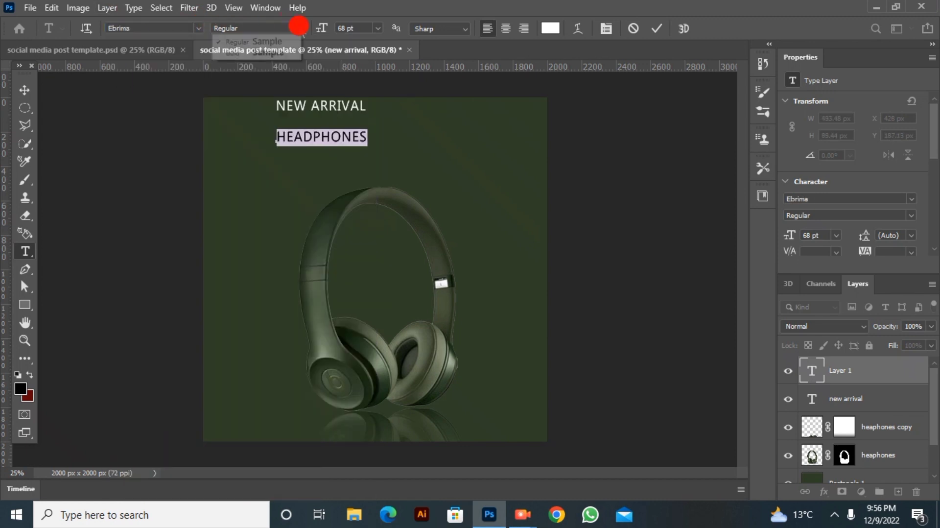
left_click(274, 52)
left_click_drag(322, 28, 363, 29)
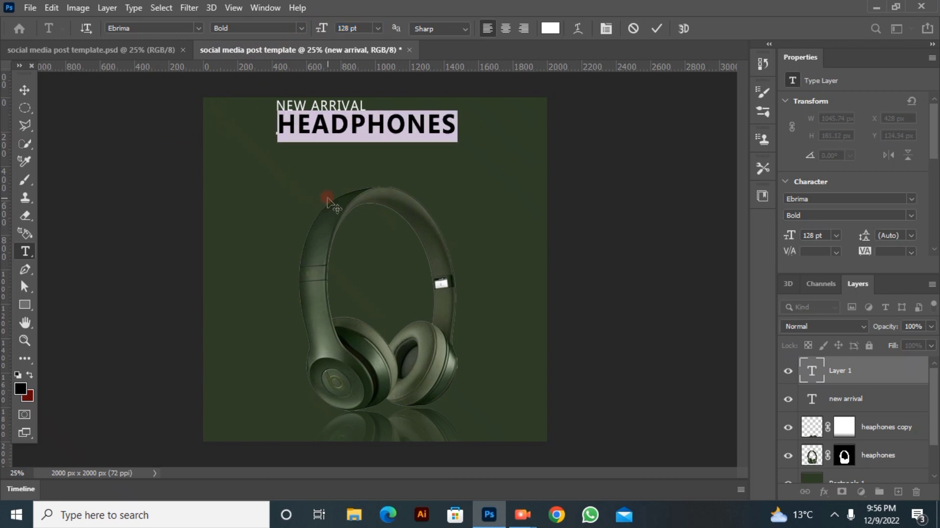
left_click(657, 29)
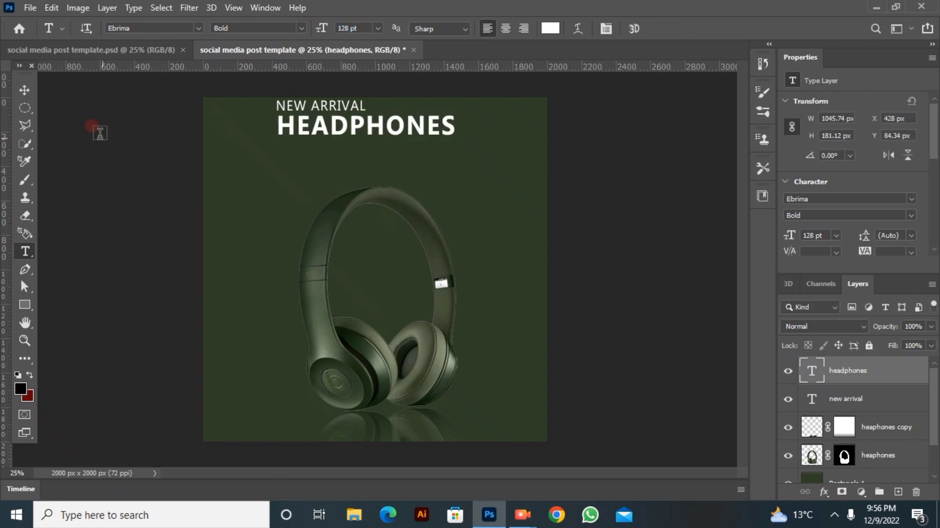
Step: Slant the HEADPHONES text to the right and align its left end with NEW ARRIVAL
left_click(24, 89)
left_click_drag(332, 131, 330, 132)
key("ctrl")
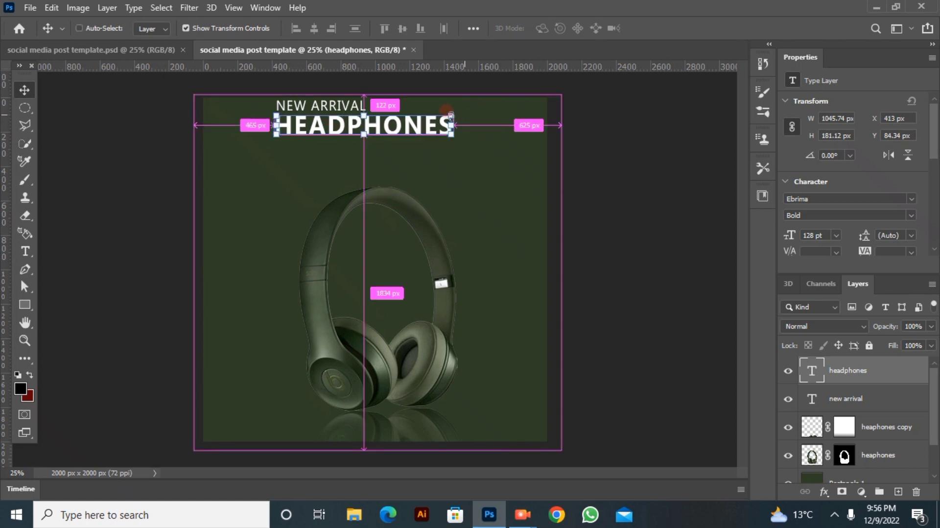
left_click_drag(451, 116, 460, 111)
left_click(685, 27)
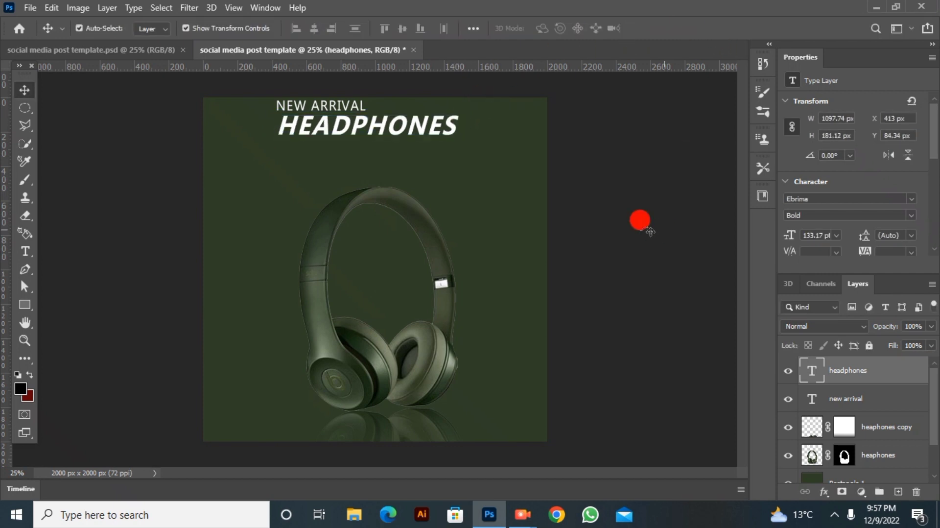
left_click(638, 219)
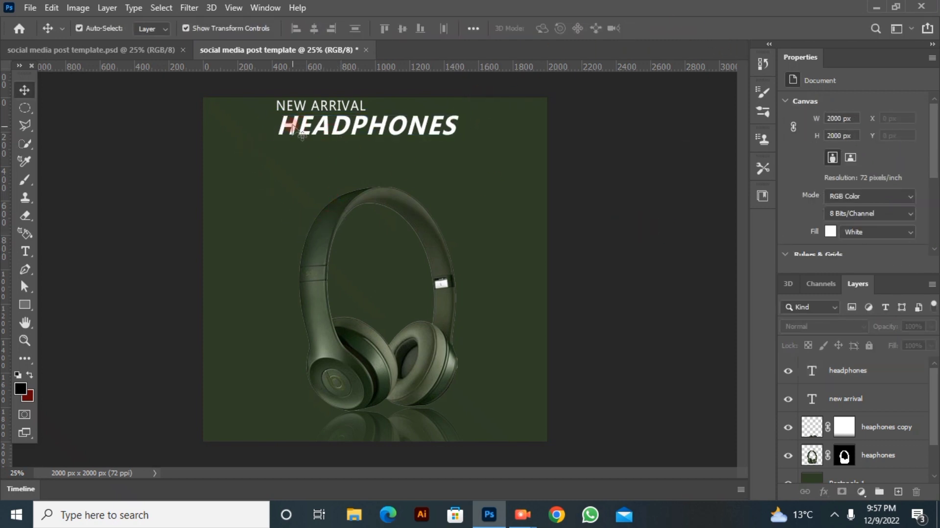
left_click_drag(293, 126, 289, 126)
left_click(191, 120)
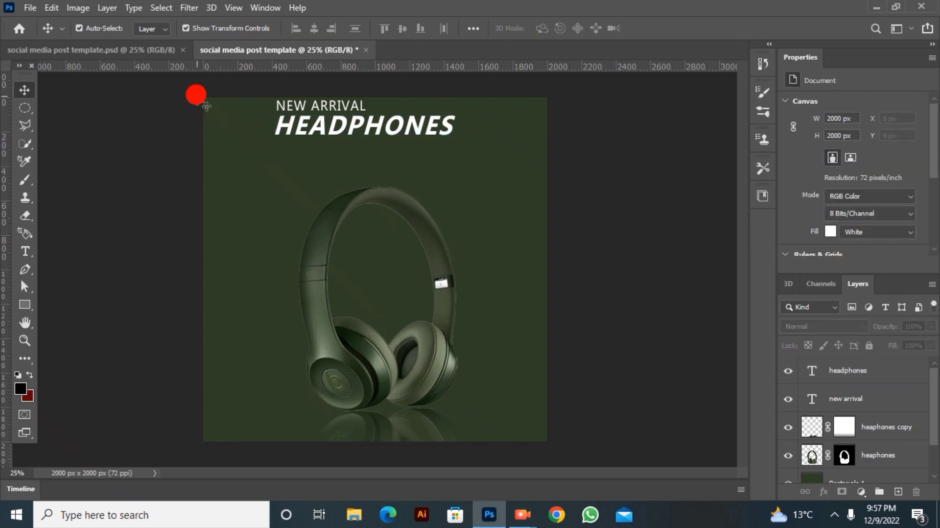
Step: Lock the Rectangle 1 background layer and slightly enlarge both text lines together
left_click(196, 95)
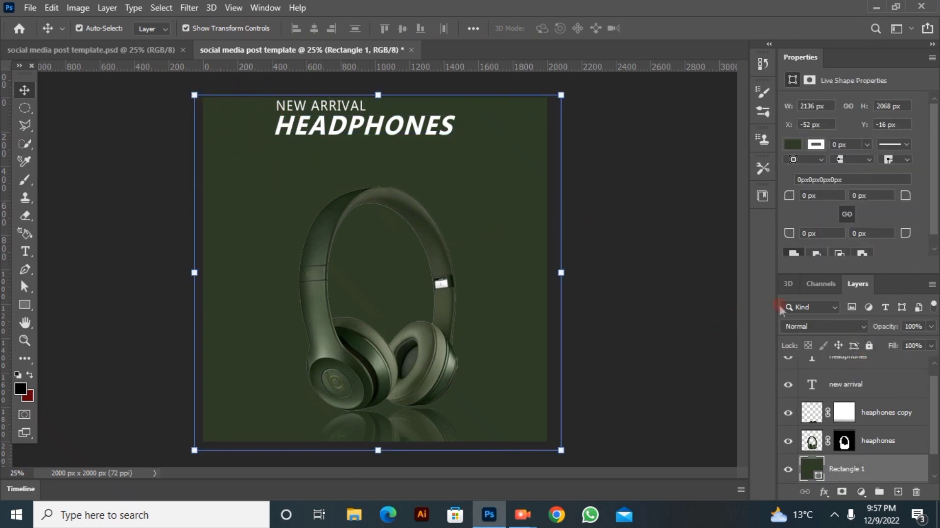
left_click(870, 345)
left_click_drag(267, 90, 307, 137)
left_click(682, 26)
left_click(24, 304)
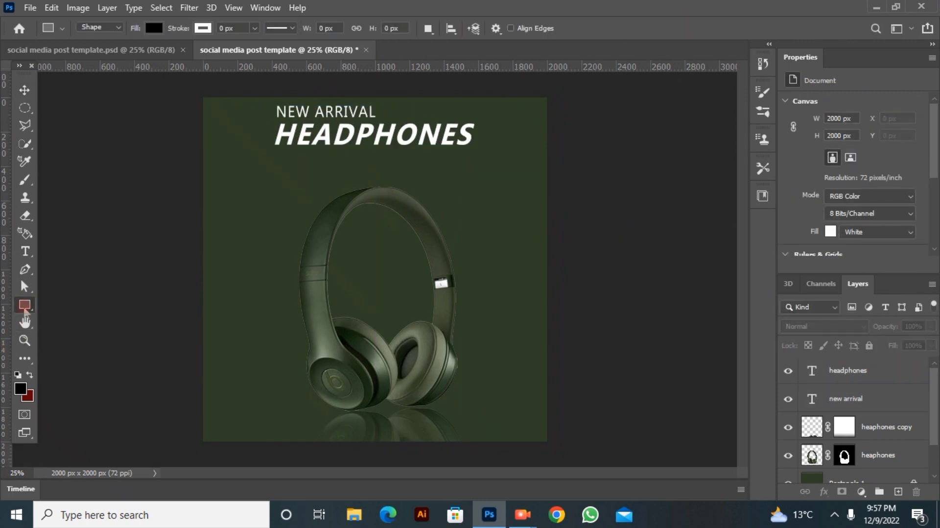
right_click(24, 304)
left_click(74, 331)
left_click_drag(241, 265, 248, 273)
left_click(154, 28)
left_click(130, 104)
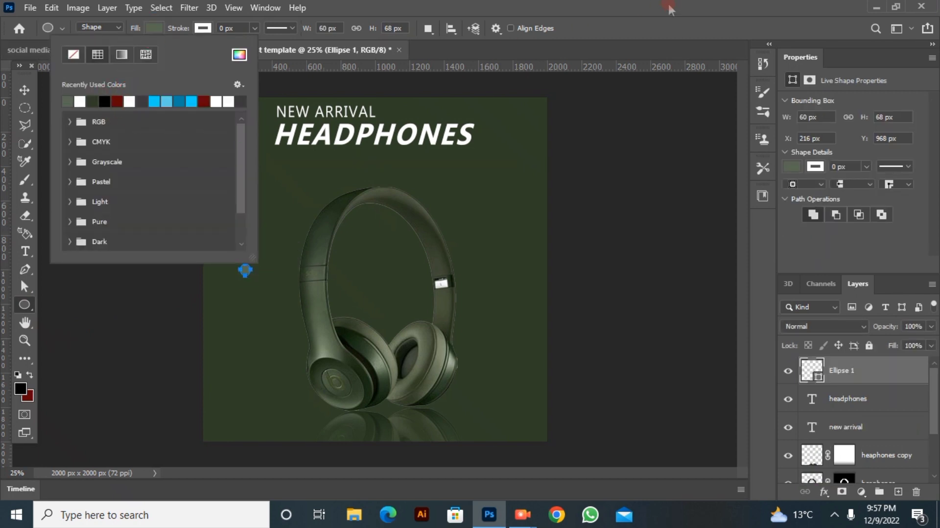
left_click(671, 10)
left_click(24, 91)
left_click(112, 138)
left_click(246, 271)
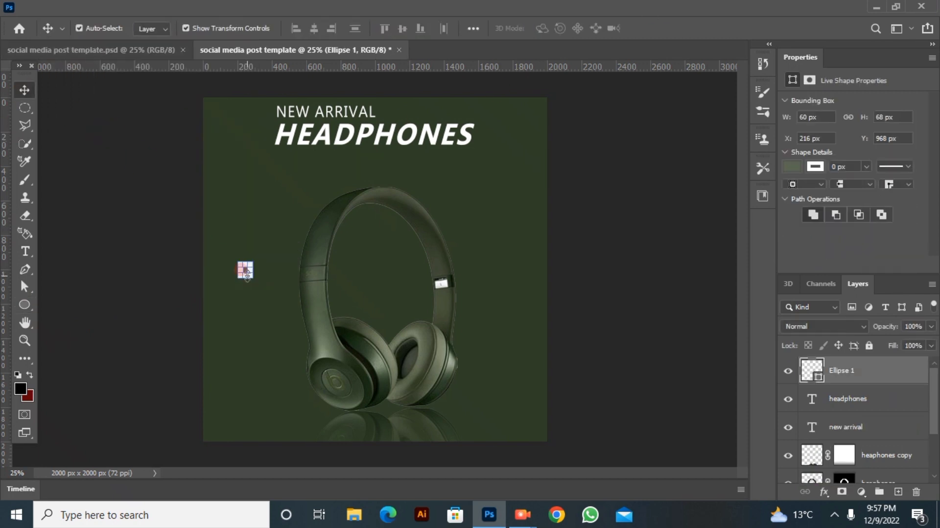
key("Delete")
Step: Draw a small ellipse of about 84 × 80 px left of the headphones and fill it with the recently used grey-green
left_click(25, 305)
left_click_drag(225, 255, 239, 268)
left_click(146, 28)
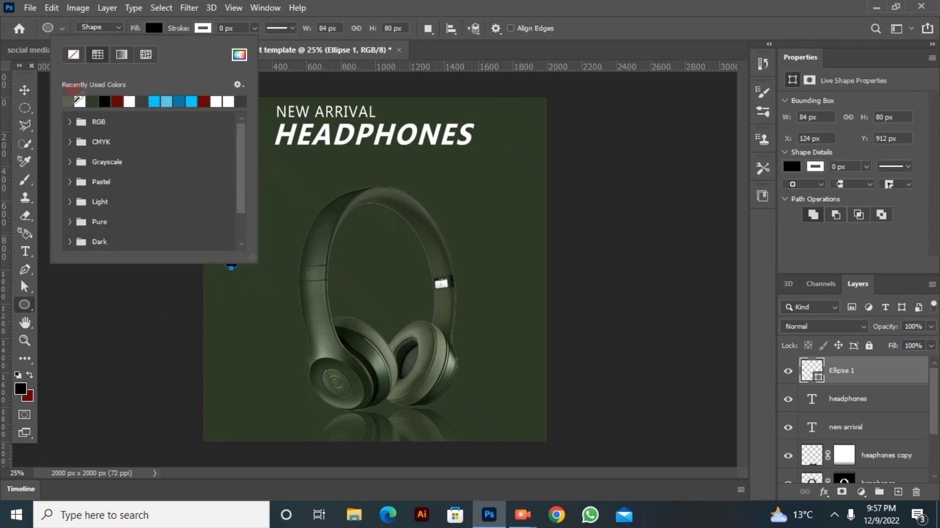
left_click(68, 101)
key("Return")
left_click(22, 91)
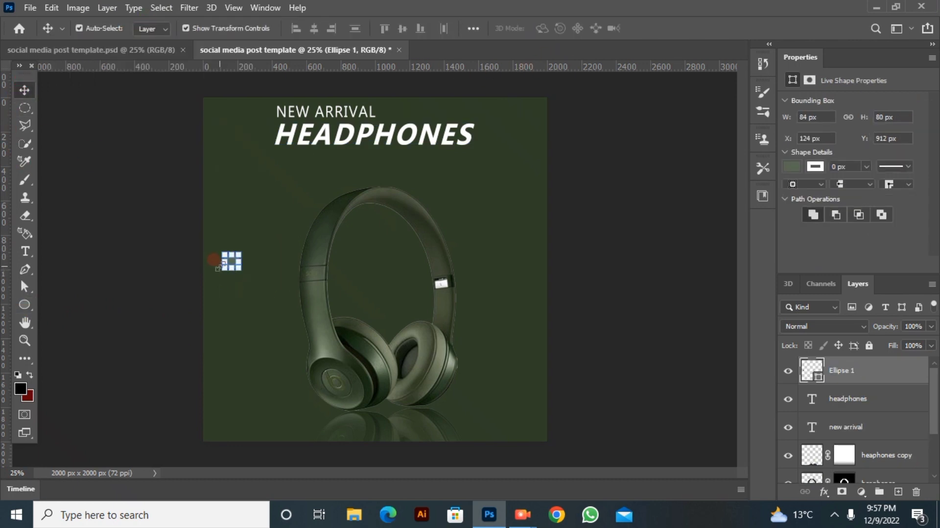
Step: Duplicate the Ellipse 1 layer four times
left_click_drag(880, 371, 898, 491)
left_click_drag(880, 371, 844, 471)
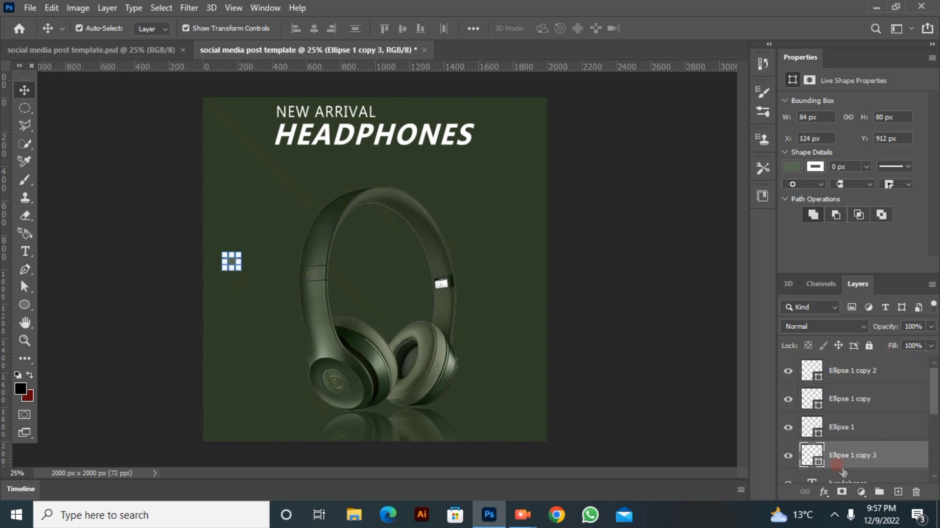
left_click_drag(892, 380, 898, 491)
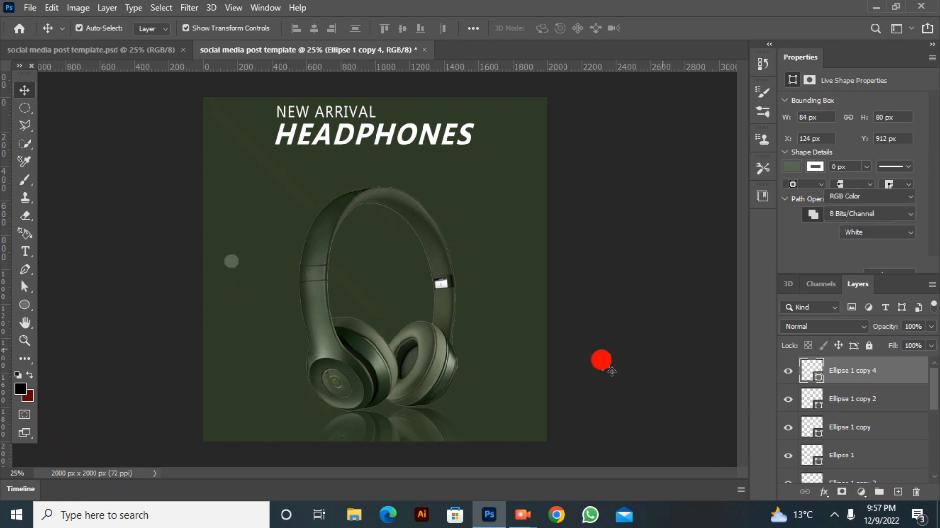
left_click(603, 362)
Step: Spread the ellipses along both side edges of the canvas, beside the end of HEADPHONES, and over the right side of the headband
left_click_drag(234, 265, 548, 348)
left_click_drag(233, 265, 203, 427)
left_click_drag(231, 304, 450, 273)
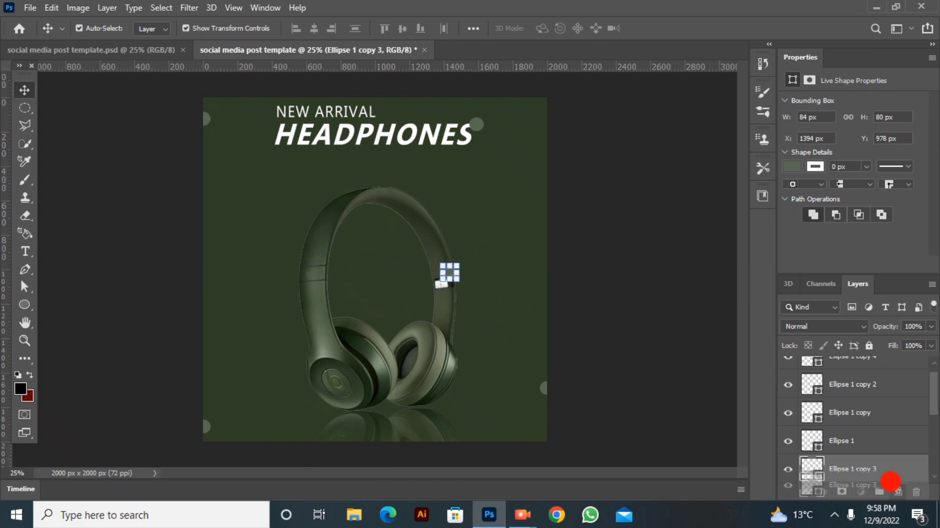
Step: Move the Ellipse 1 copy 3 layer below the heaphones layer and place its circle partly behind the right side of the headband
left_click(279, 392)
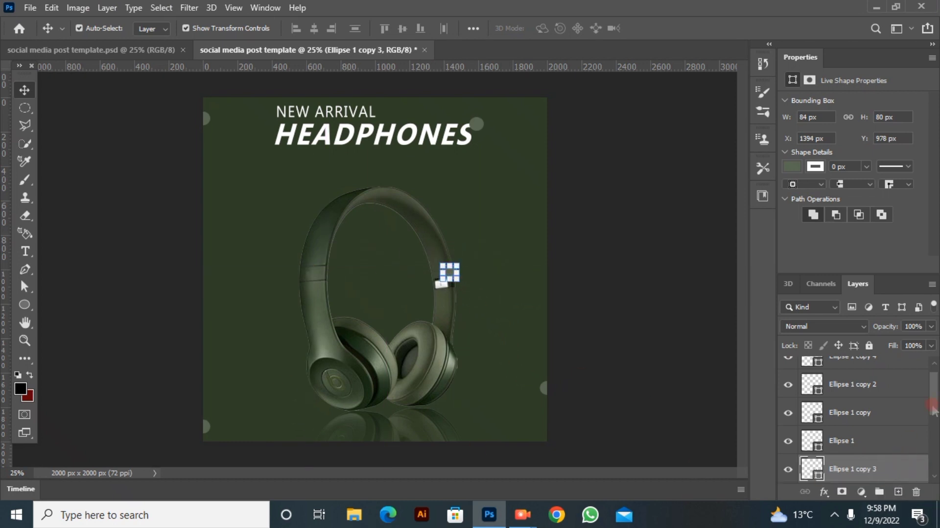
scroll(931, 411, "down", 3)
left_click_drag(898, 386, 862, 427)
left_click(462, 320)
left_click_drag(463, 281, 456, 270)
left_click(188, 182)
Step: Draw a small ellipse of about 64 × 60 px left of the headphones with no fill and a 5 px white stroke
left_click(25, 304)
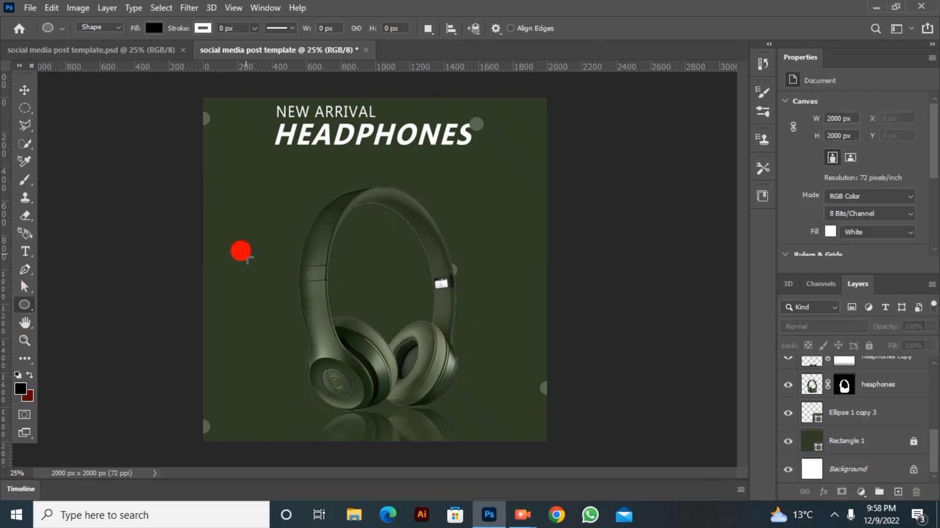
left_click_drag(241, 252, 254, 262)
left_click(137, 22)
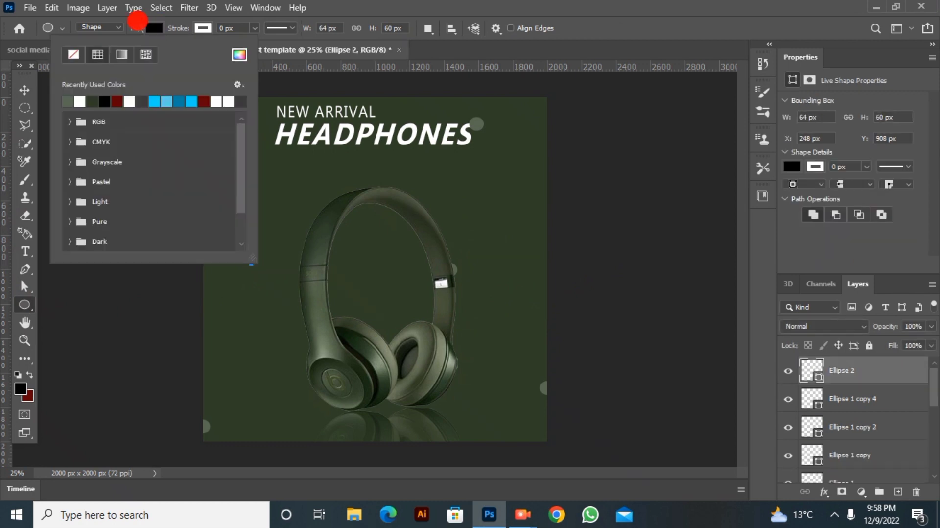
left_click(74, 56)
left_click(170, 26)
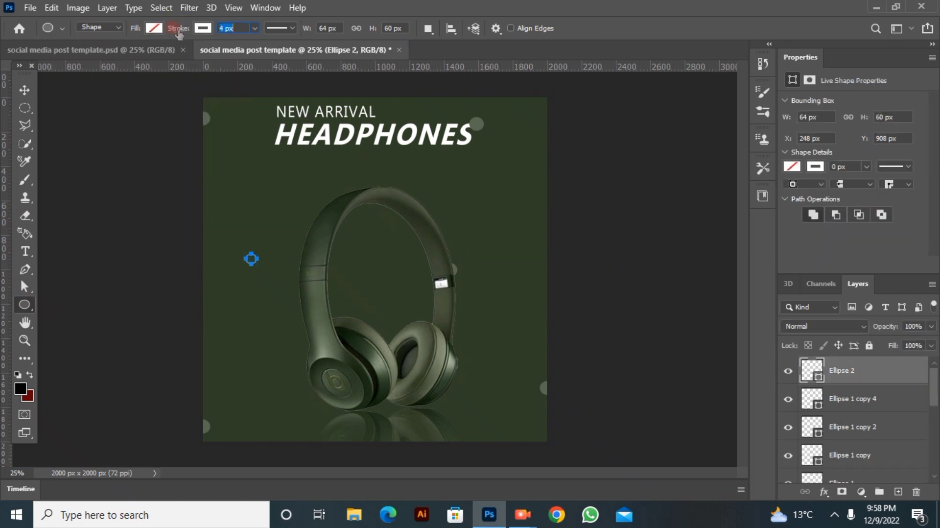
left_click_drag(176, 34, 176, 38)
key("v")
left_click(52, 95)
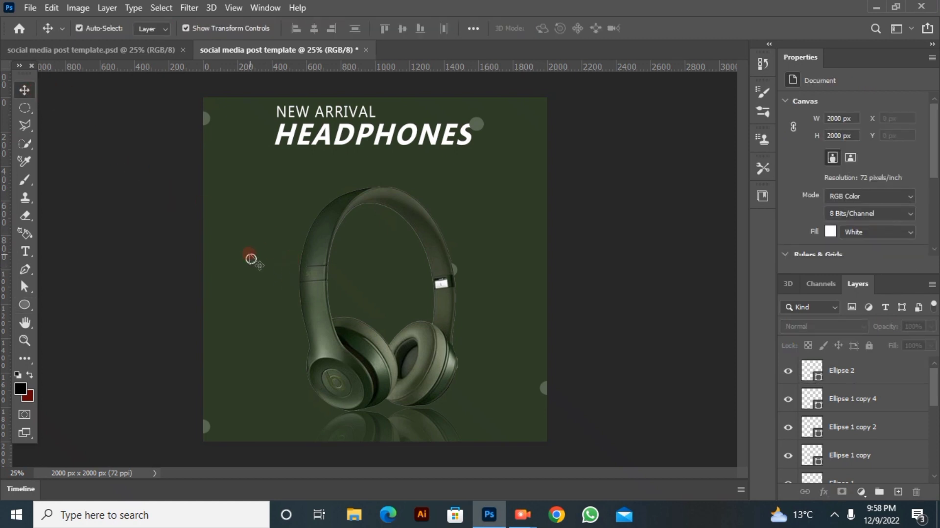
Step: Duplicate the small outlined Ellipse 2 layer five times
left_click(250, 255)
left_click_drag(875, 372, 896, 491)
left_click_drag(879, 368, 898, 492)
left_click_drag(885, 361, 898, 492)
left_click_drag(876, 376, 898, 491)
left_click(193, 294)
Step: Move the Ellipse 2 copy 5 ring to the top of the canvas, over the end of the NEW ARRIVAL text
key("ctrl+plus")
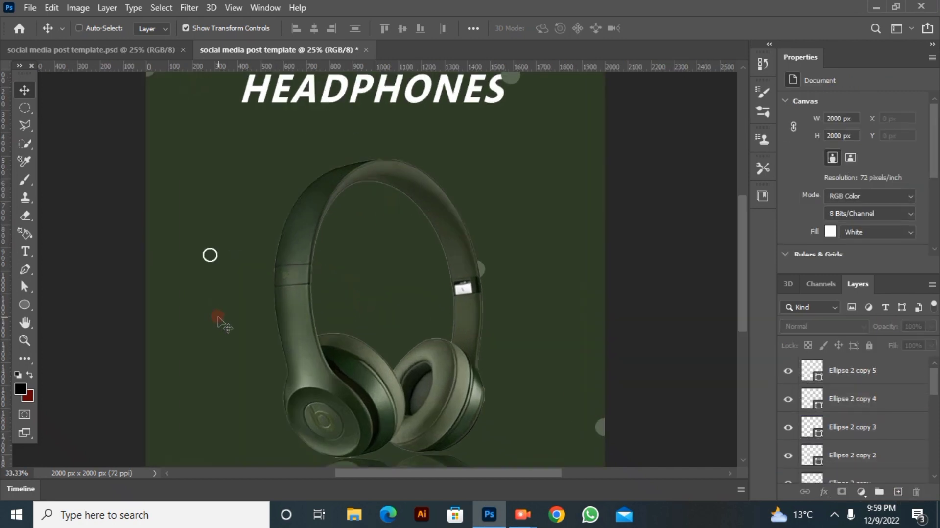
left_click_drag(210, 254, 562, 151)
key("ctrl+minus")
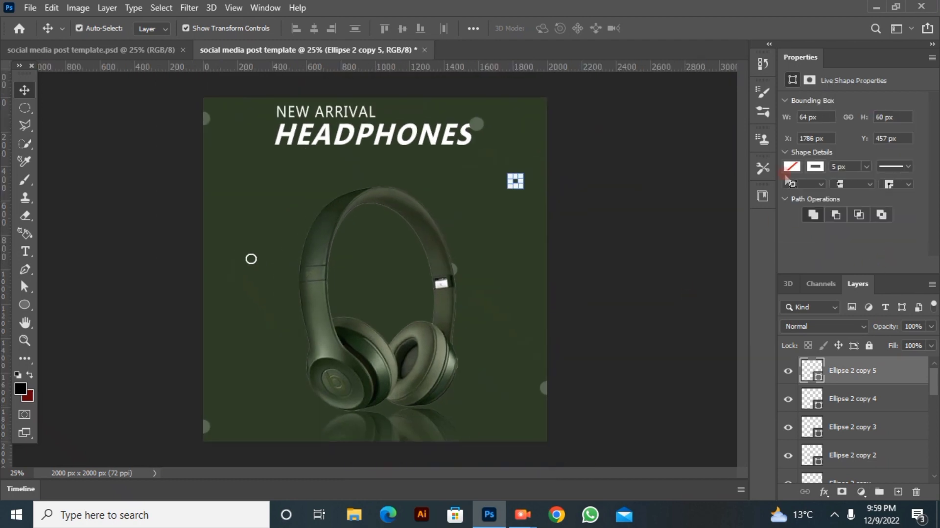
key("ctrl+t")
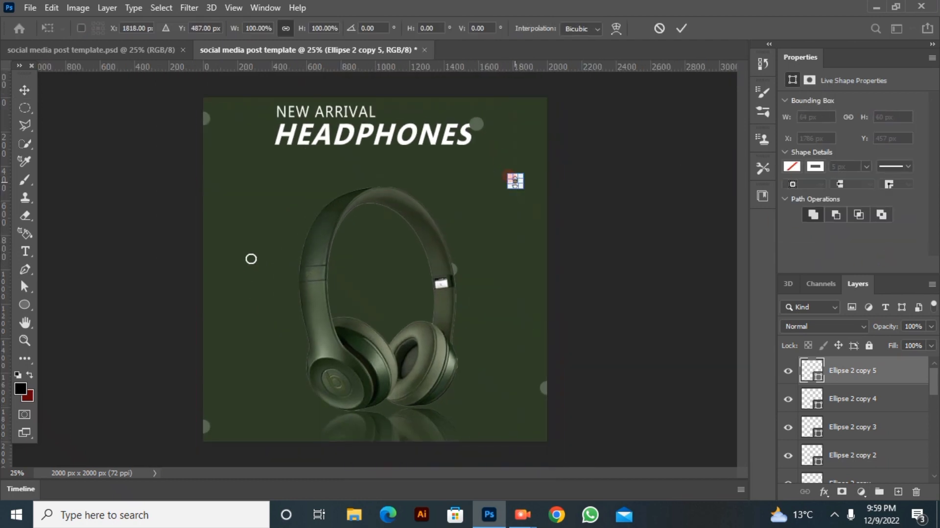
left_click(681, 28)
left_click(552, 199)
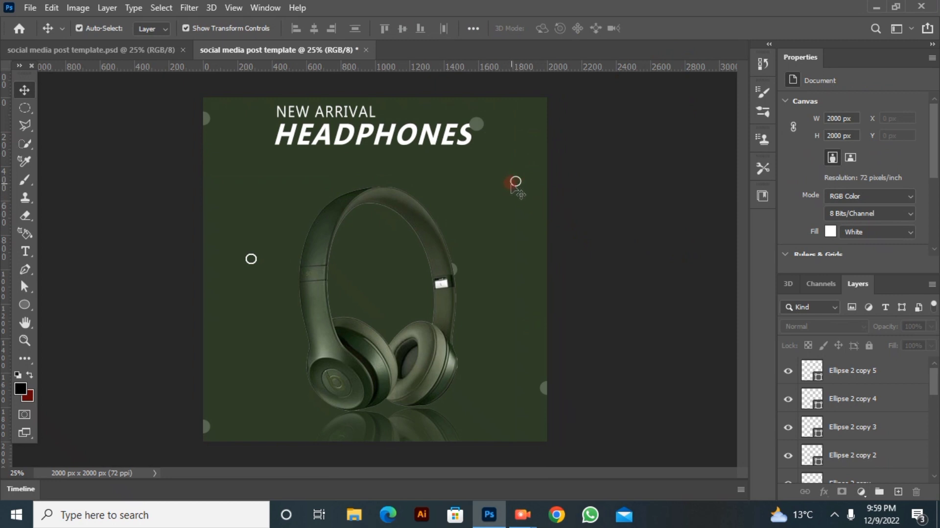
left_click_drag(515, 183, 148, 289)
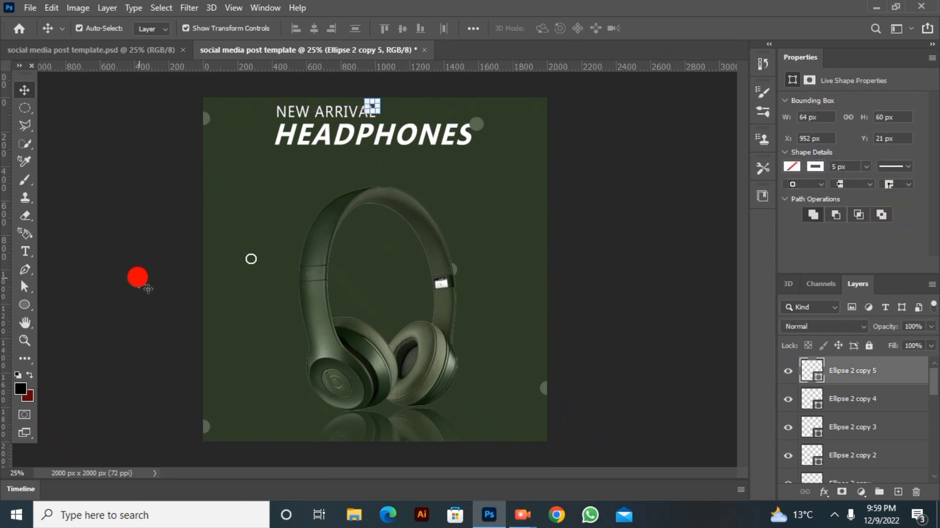
left_click(139, 277)
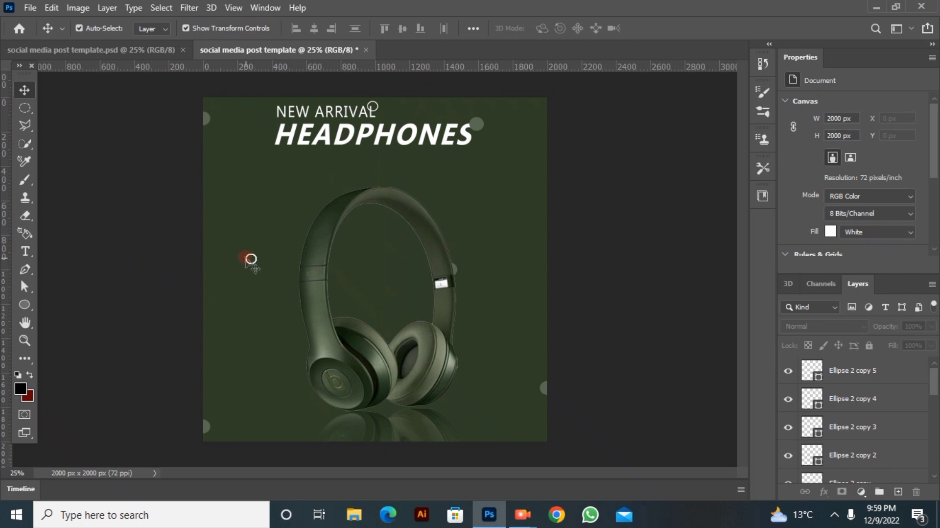
Step: Spread four more rings to the right canvas edge, the left side, below the start of HEADPHONES, and onto the left ear cup
left_click_drag(249, 262, 545, 222)
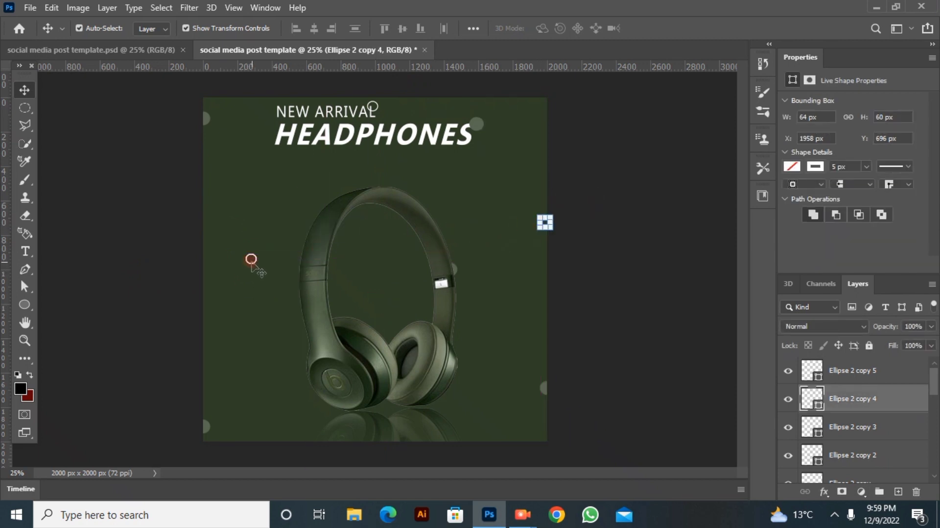
left_click_drag(251, 264, 216, 295)
left_click(250, 258)
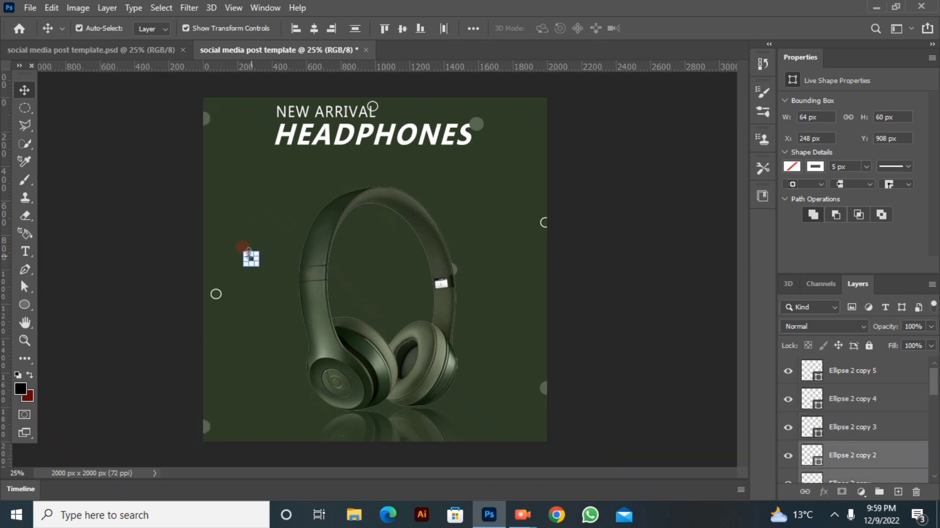
left_click_drag(250, 258, 269, 156)
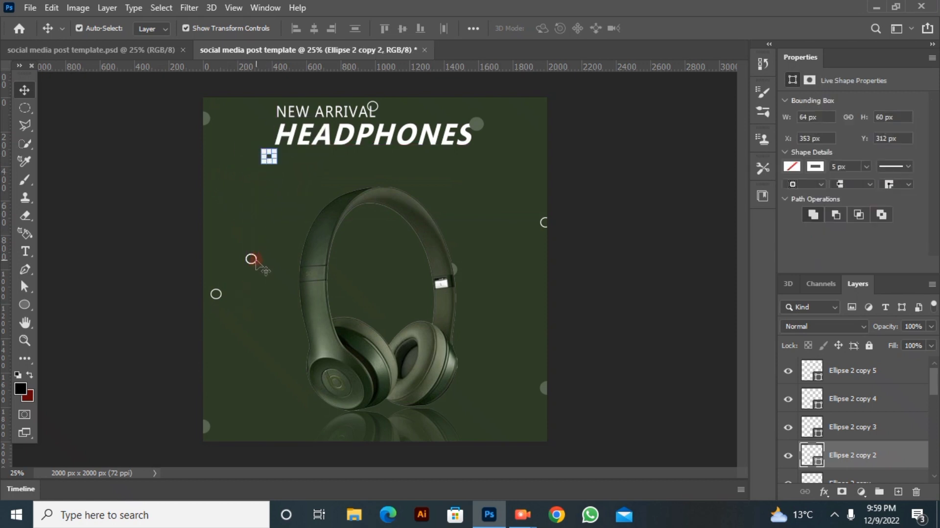
left_click_drag(252, 258, 308, 381)
Step: Delete the leftover original ring left of the headband
left_click_drag(246, 261, 230, 224)
left_click(242, 255)
key("Delete")
left_click(286, 390)
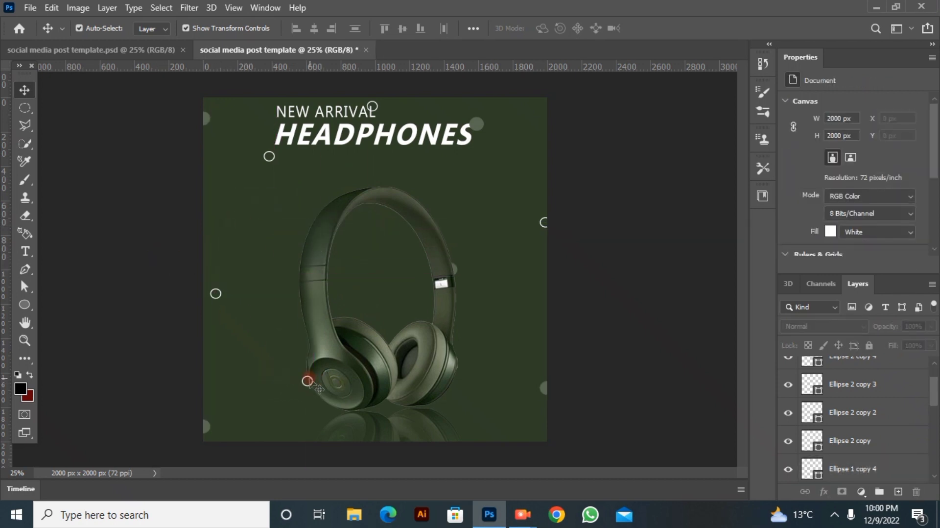
Step: Try to reposition the small ring on the edge of the left ear cup
left_click_drag(307, 381, 308, 380)
left_click(163, 370)
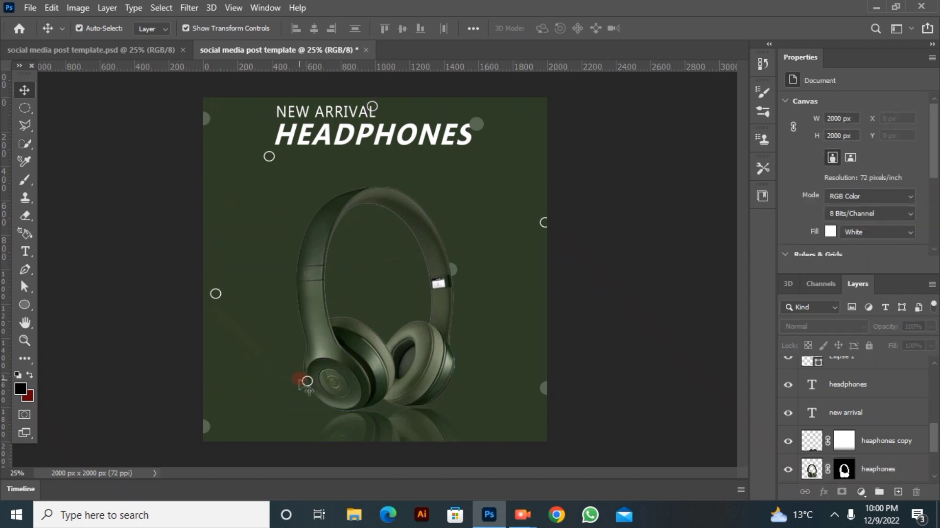
left_click_drag(302, 385, 306, 391)
left_click(318, 386)
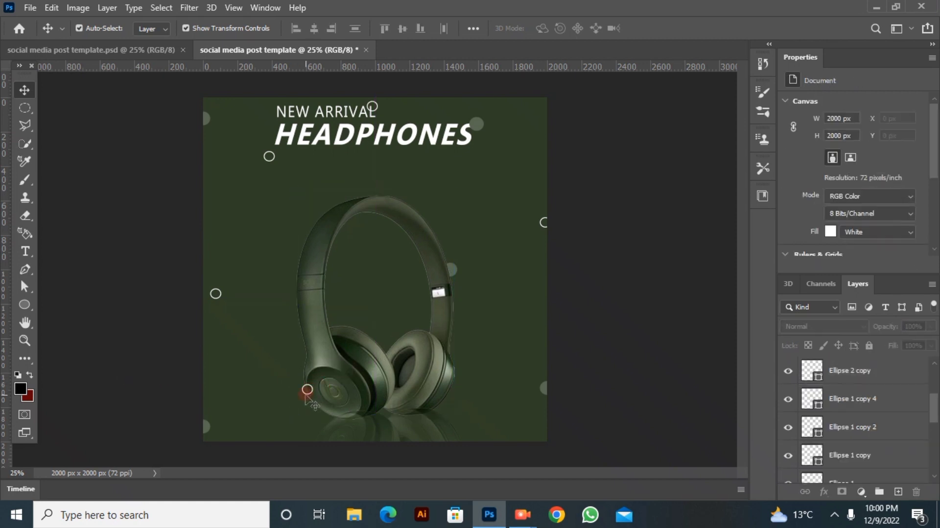
left_click(306, 395)
left_click(304, 389)
left_click(168, 377)
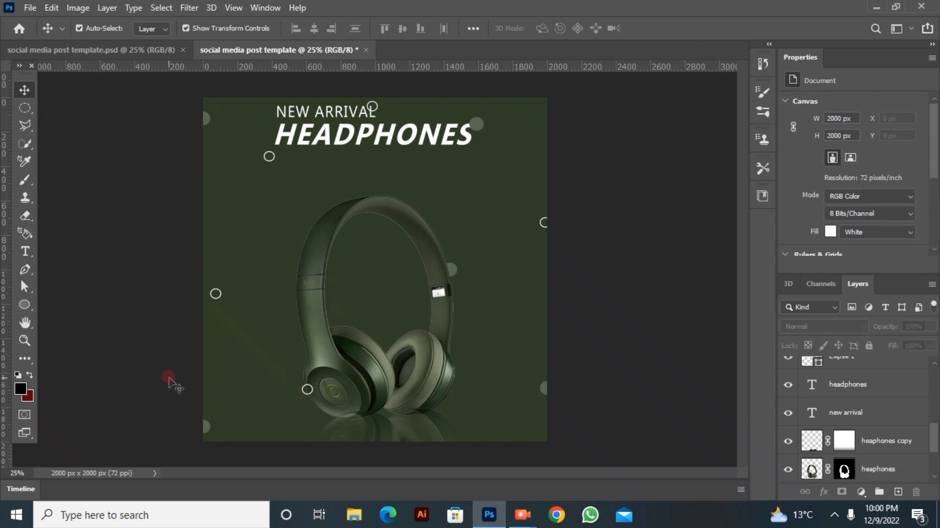
Step: Delete the ring on the left ear cup and restore the headphones to their original position
left_click(308, 390)
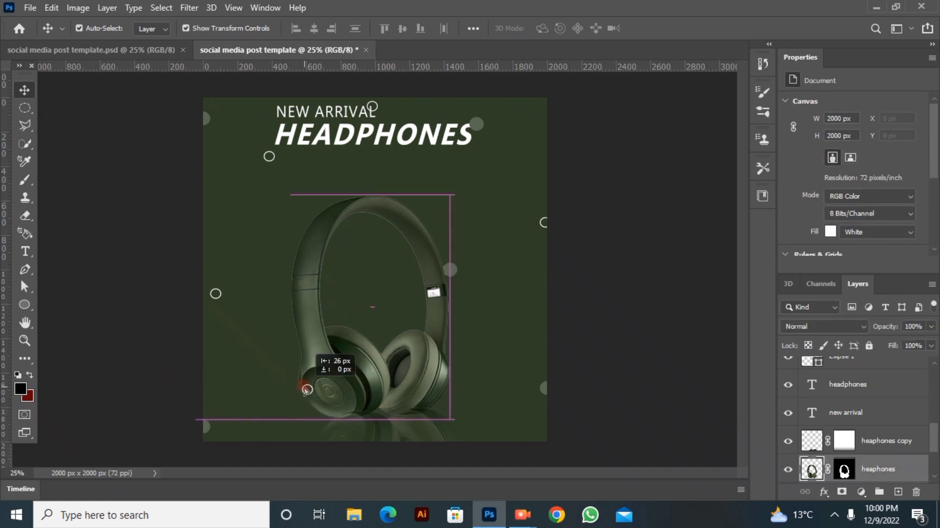
left_click(310, 386)
key("Delete")
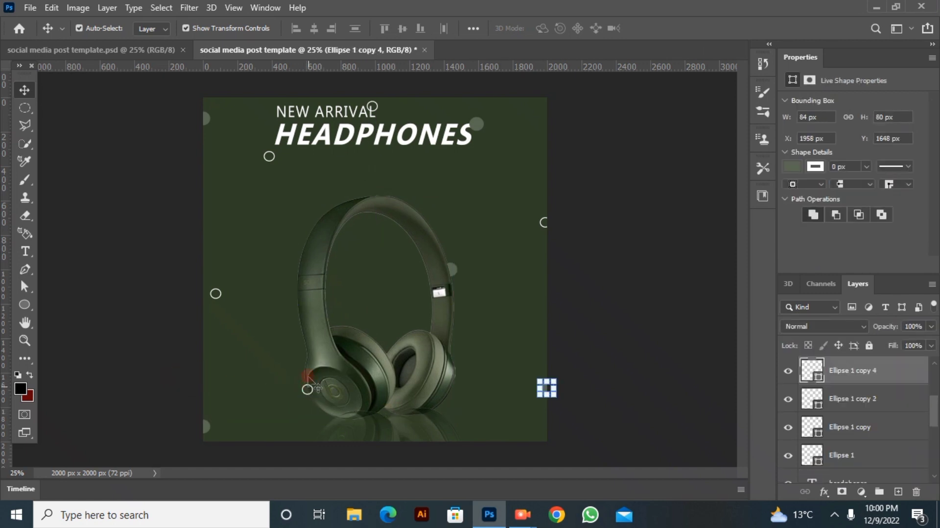
left_click_drag(344, 376, 346, 372)
left_click(201, 304)
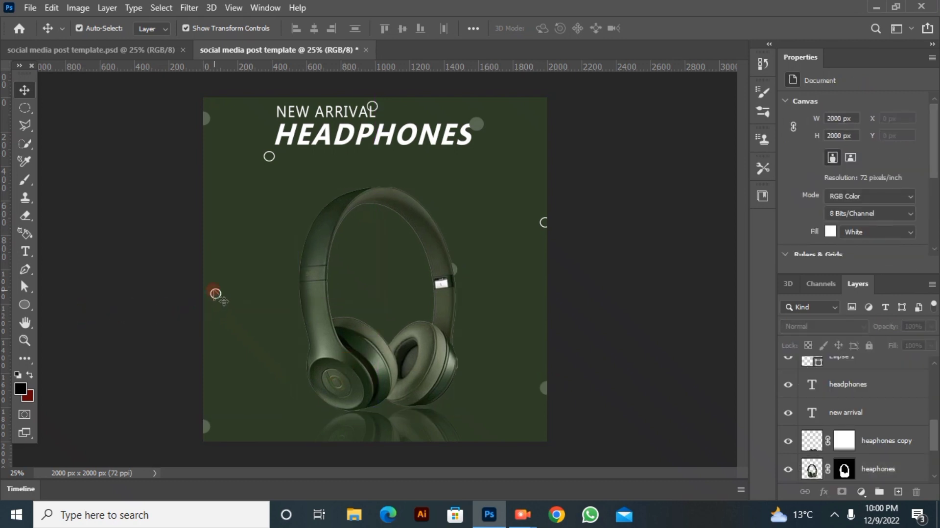
Step: Shift the ring near the left canvas edge slightly inward, to about X 98 px
left_click(216, 293)
left_click(218, 296)
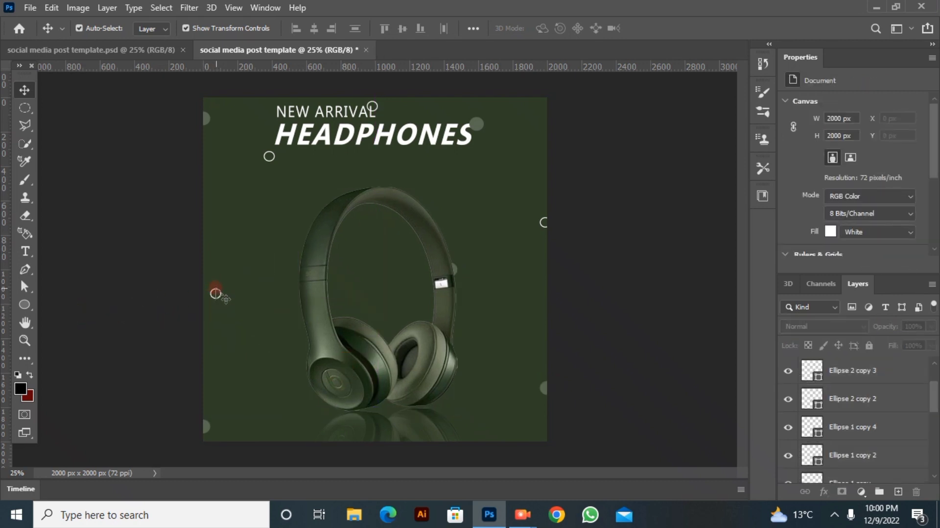
left_click_drag(216, 293, 226, 293)
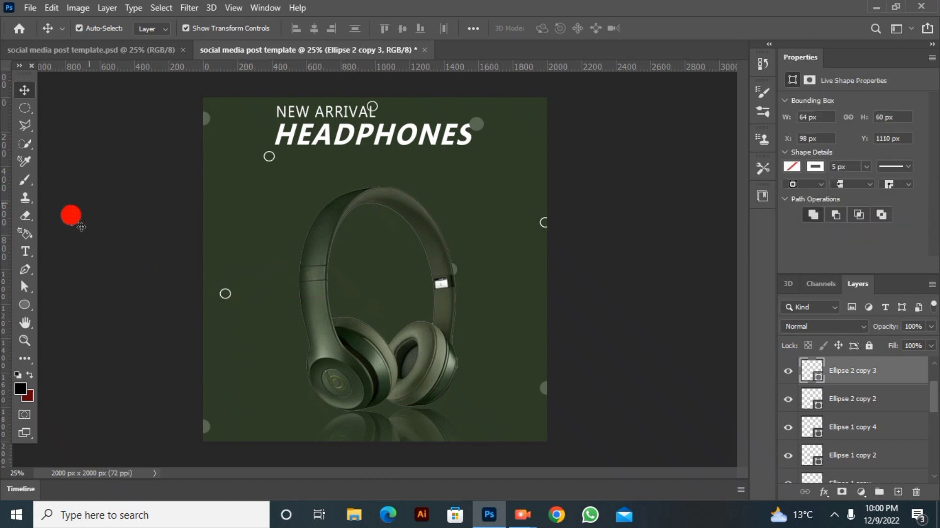
Step: Draw an ellipse of about 612 × 628 px over the upper left headband with the recent grey-green fill and an 11 px white stroke
left_click(30, 303)
left_click_drag(239, 177, 345, 285)
left_click(153, 28)
left_click(70, 100)
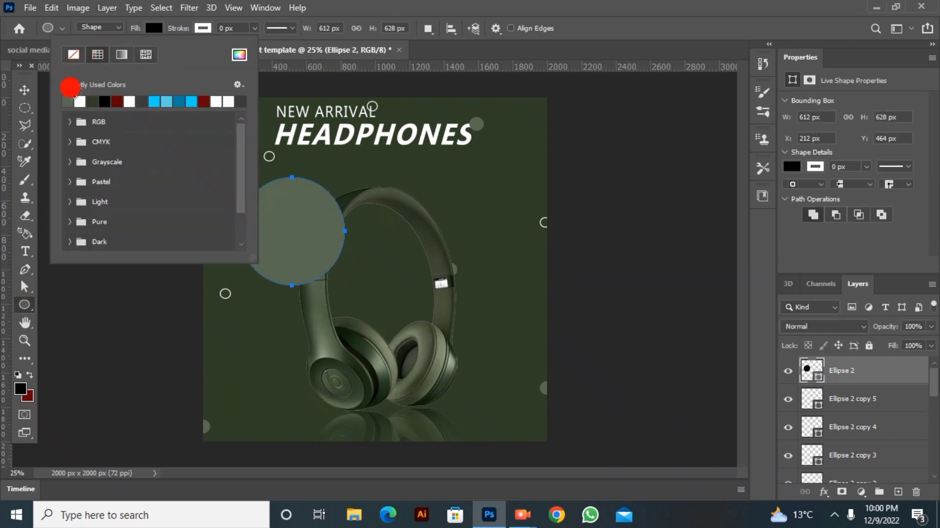
left_click(176, 31)
left_click_drag(177, 30, 183, 31)
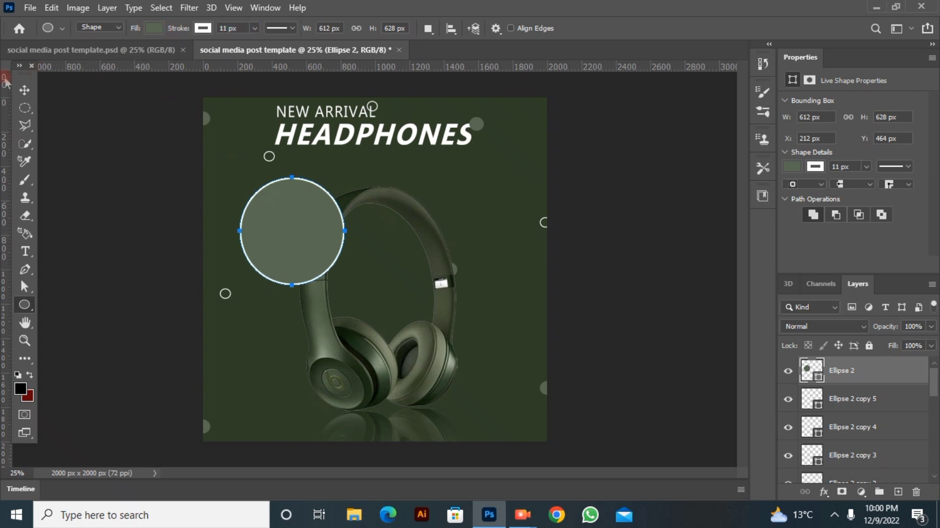
Step: Warp the large ellipse into a curved blob whose right side bends inward along the headband
left_click(25, 90)
key("ctrl+t")
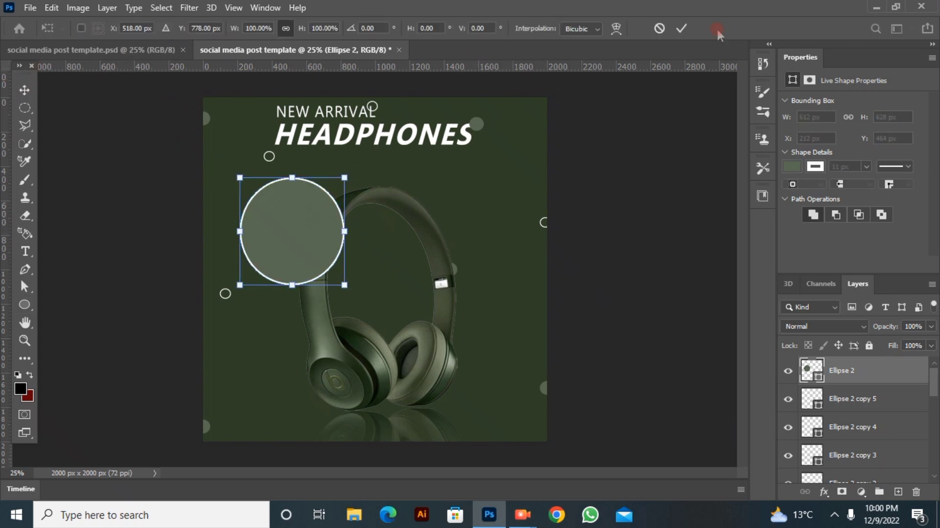
left_click(616, 28)
left_click_drag(325, 245, 321, 223)
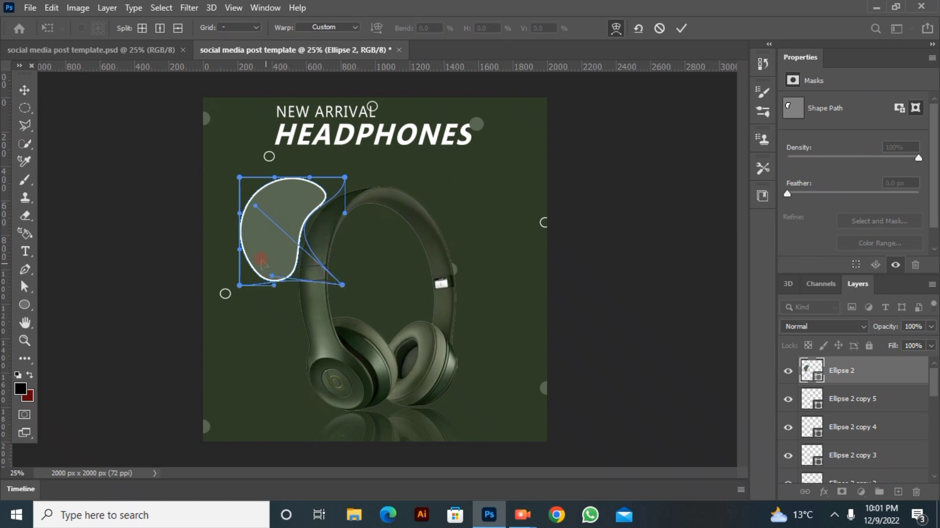
left_click(682, 28)
left_click(107, 229)
left_click_drag(263, 240, 263, 241)
Step: Add the two-line text 30% OFF left of the left ear cup in white 128 pt Ebrima Regular
key("t")
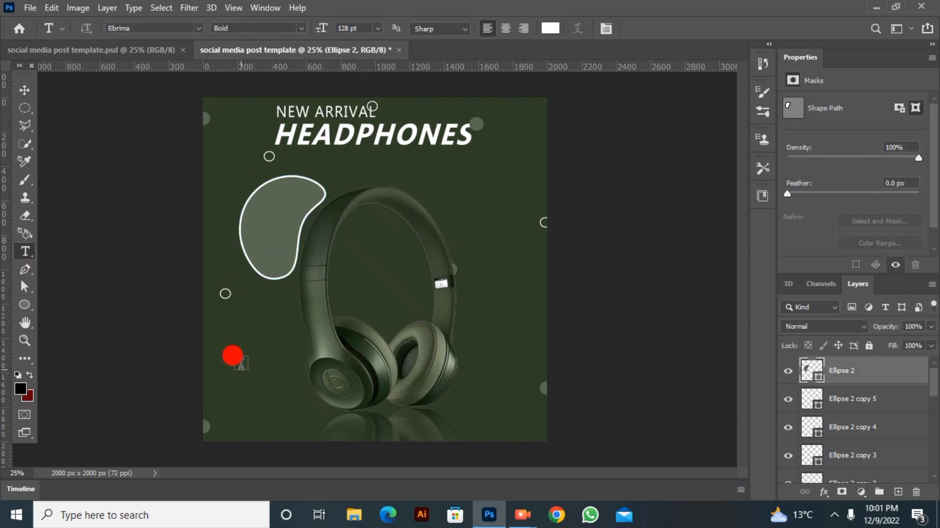
left_click(237, 359)
type("30")
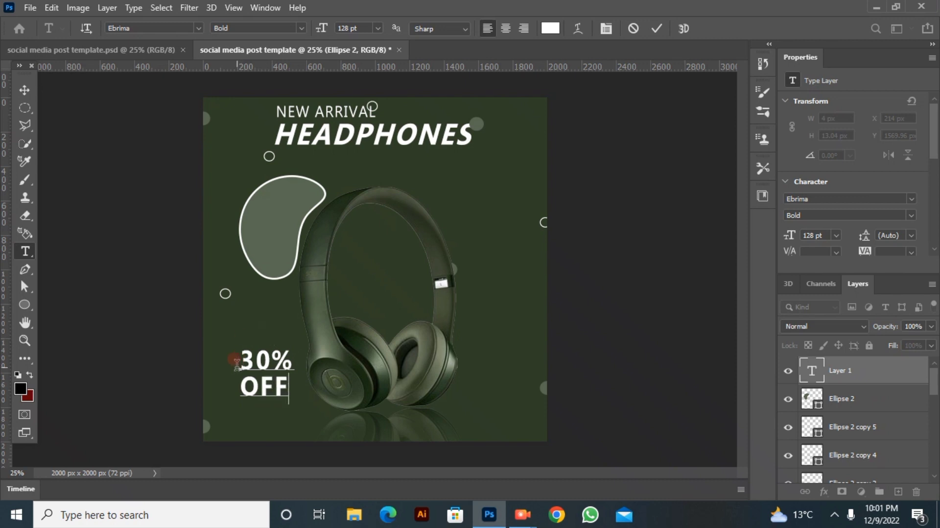
left_click_drag(236, 362, 354, 404)
left_click(298, 29)
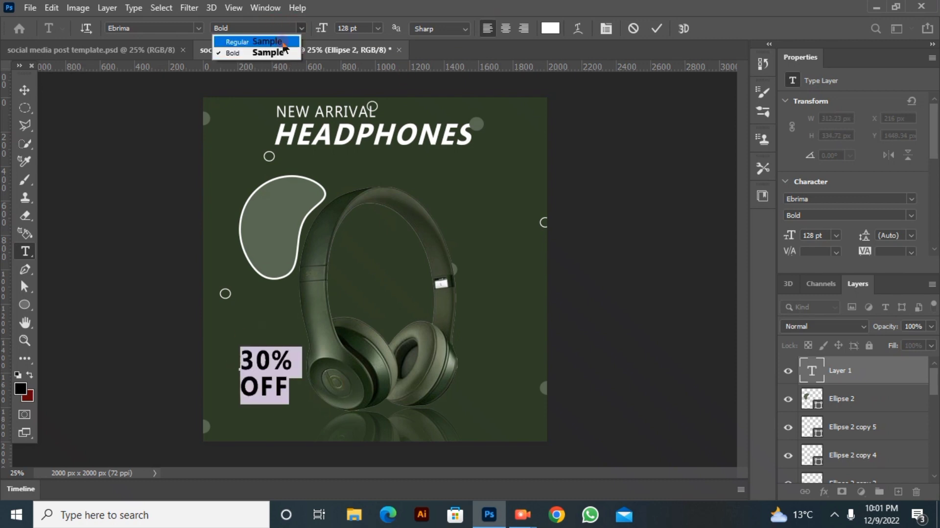
left_click(231, 38)
left_click(23, 89)
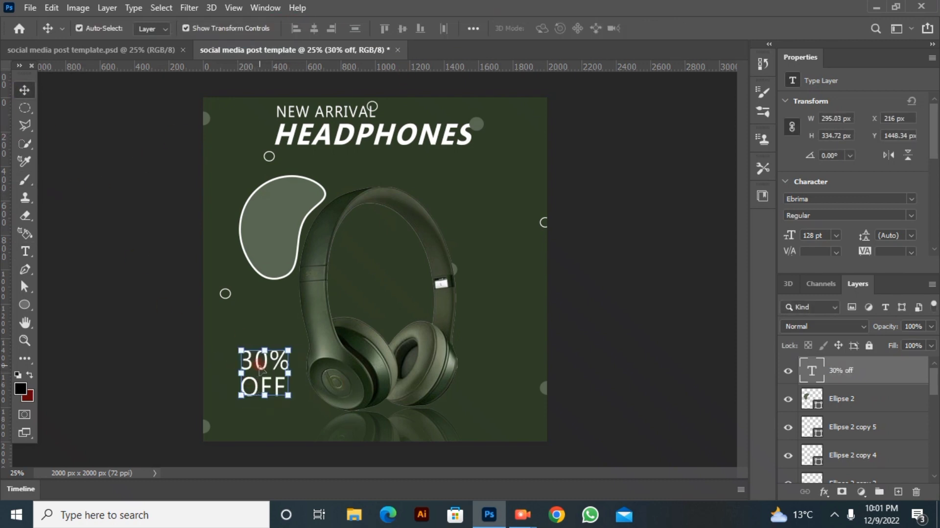
Step: Place the 30% OFF text inside the blob shape and skew it horizontally by about -8.2°
left_click_drag(265, 363, 275, 212)
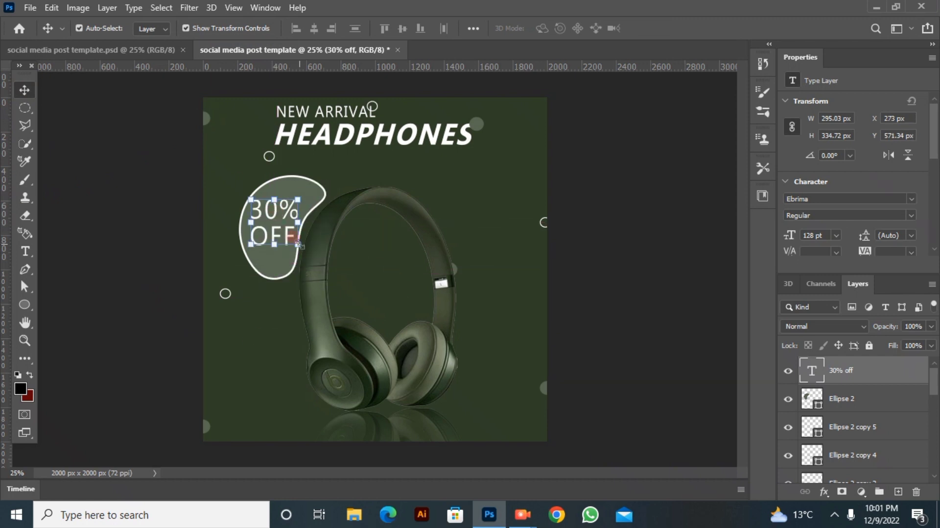
mouse_move(299, 243)
left_mouse_down()
mouse_move(306, 261)
mouse_move(294, 258)
left_mouse_up()
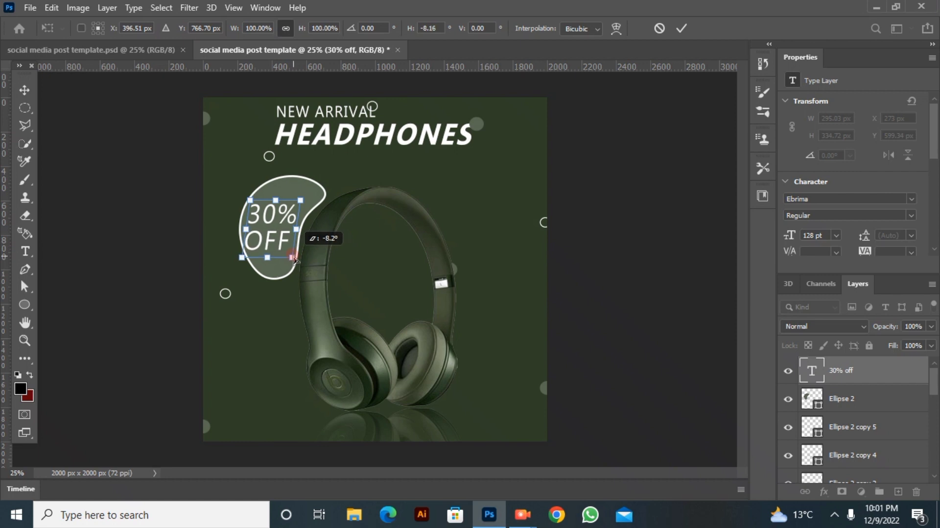
left_click_drag(275, 223, 280, 216)
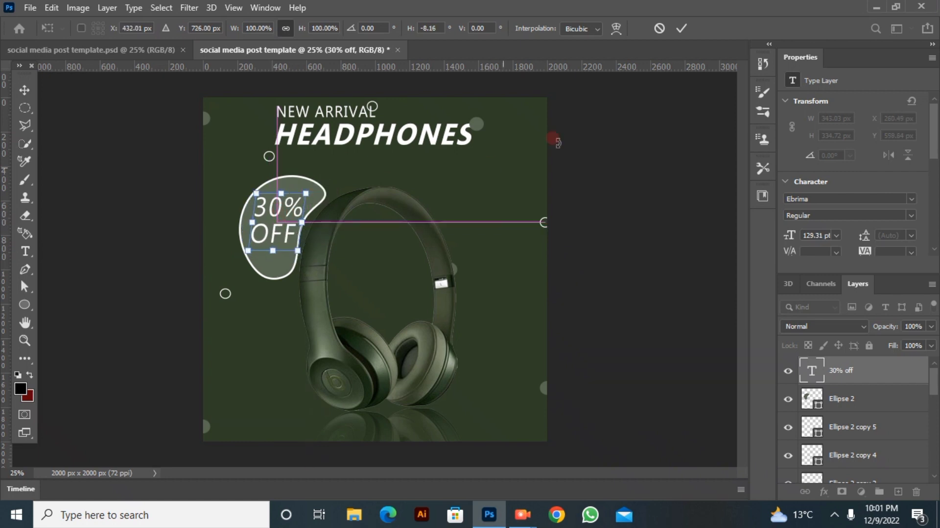
left_click(688, 28)
left_click(563, 315)
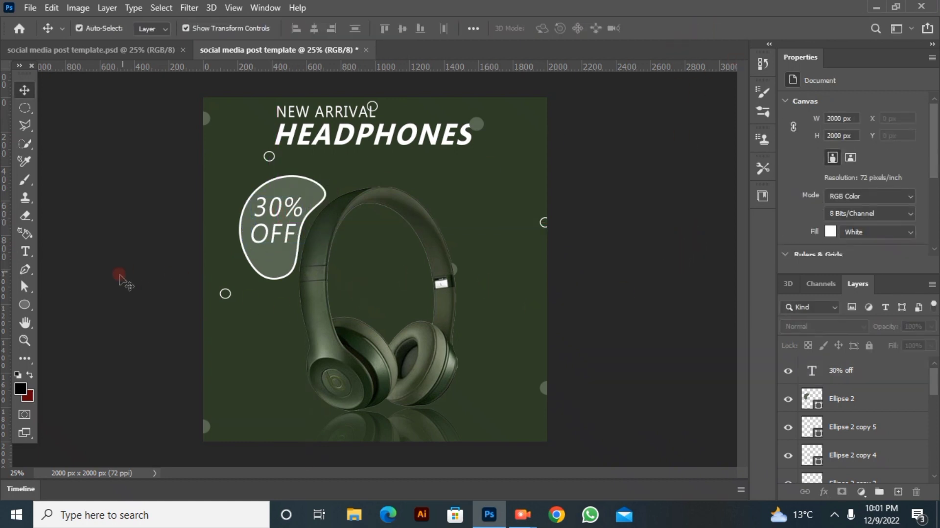
Step: Move the Ellipse 1 copy layer below the heaphones layer, placing its circle behind the end of HEADPHONES
left_click(474, 125)
left_click_drag(864, 467, 852, 417)
left_click(704, 319)
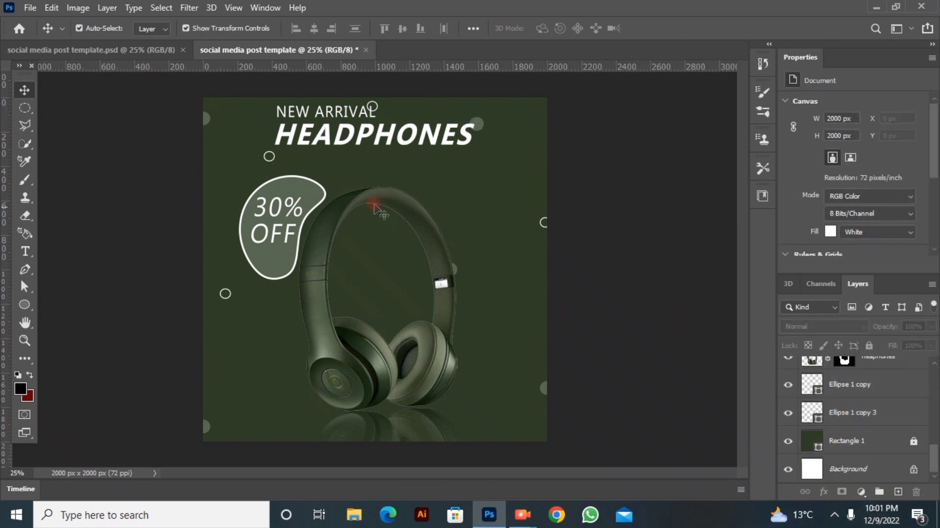
Step: Draw a rounded rectangle about 316 × 72 px to the right of the headphones and fill it with the recently used grey-green
left_click(23, 304)
right_click(24, 304)
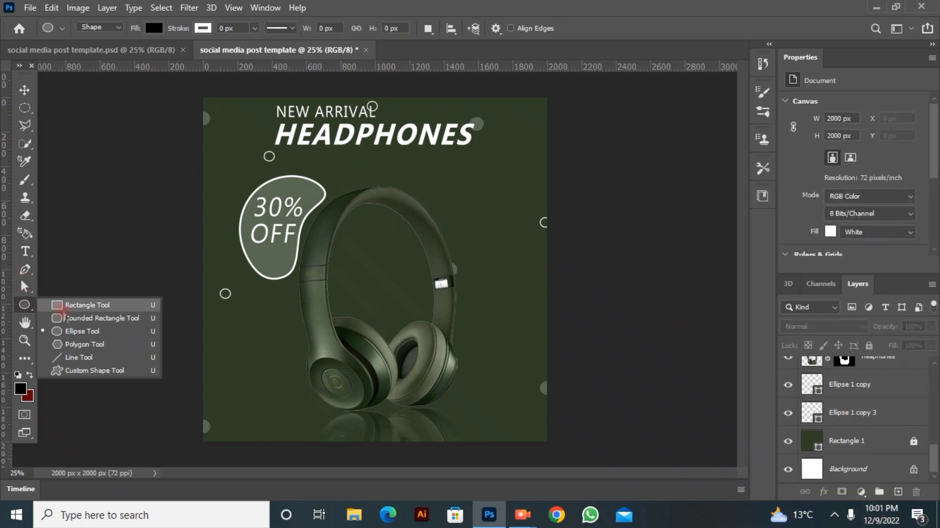
left_click(73, 307)
left_click_drag(472, 295, 527, 305)
left_click(153, 28)
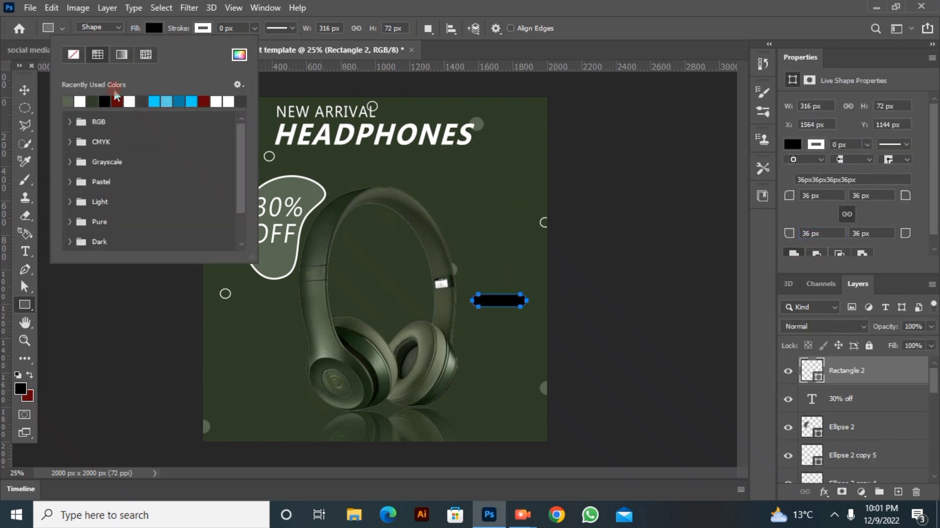
left_click(68, 101)
left_click(598, 22)
left_click(23, 90)
left_click(118, 147)
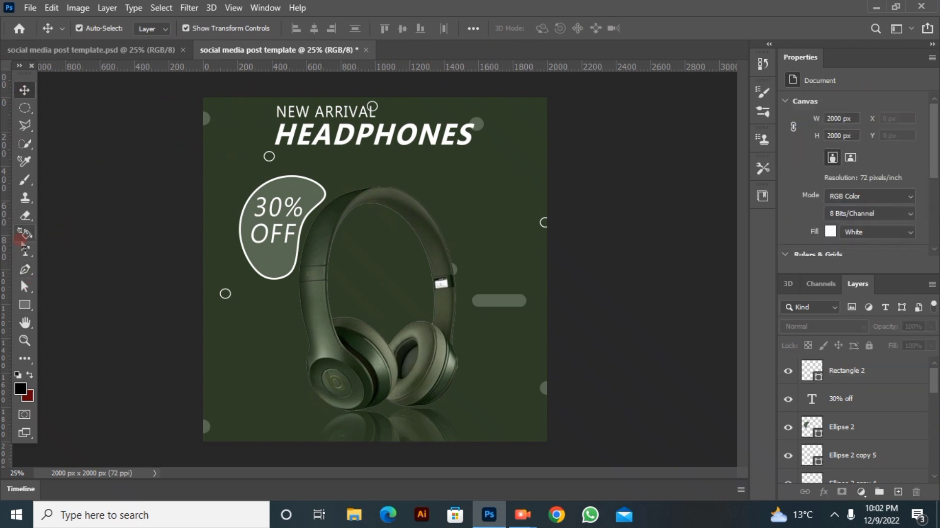
Step: Add the text SHOP NOW in white 36 pt Ebrima Bold and centre it on the rounded rectangle
left_click(25, 251)
left_click(231, 287)
key("BackSpace")
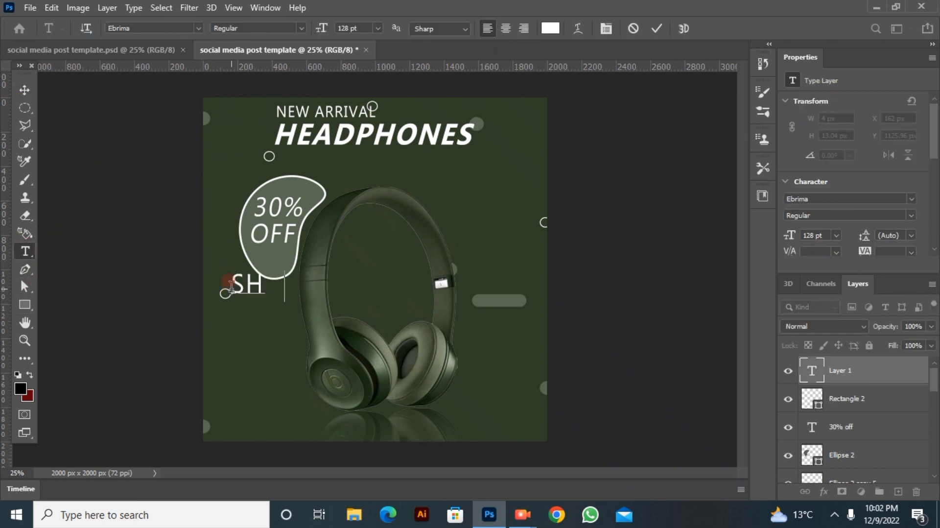
type("SHOP NOW")
key("ctrl+a")
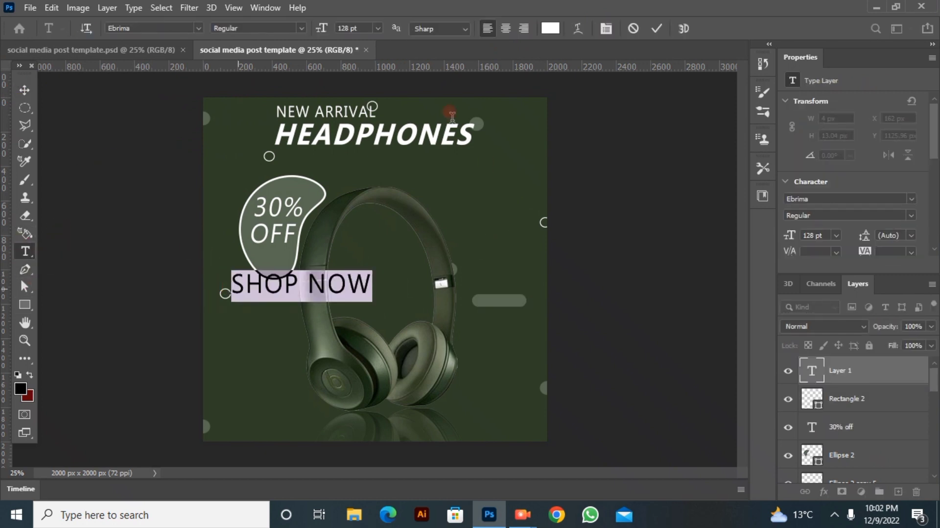
left_click(302, 28)
left_click(274, 47)
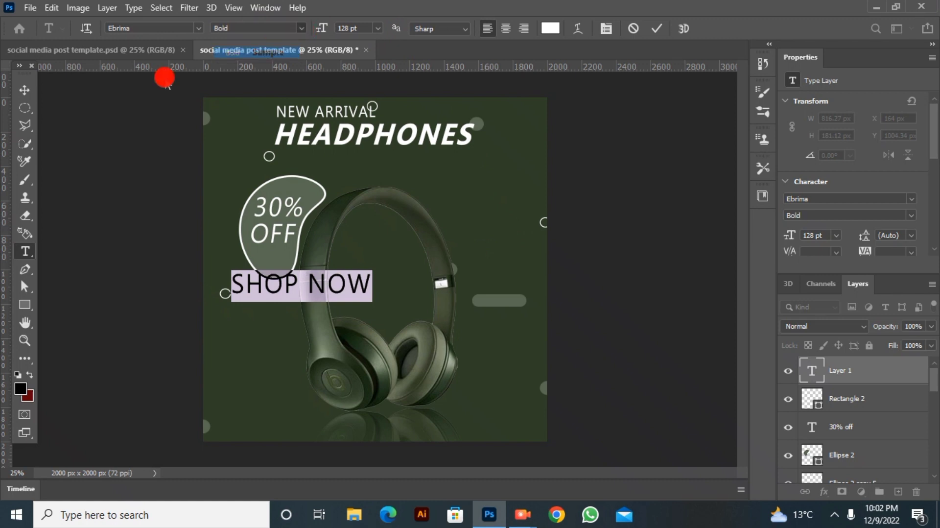
left_click_drag(330, 25, 258, 47)
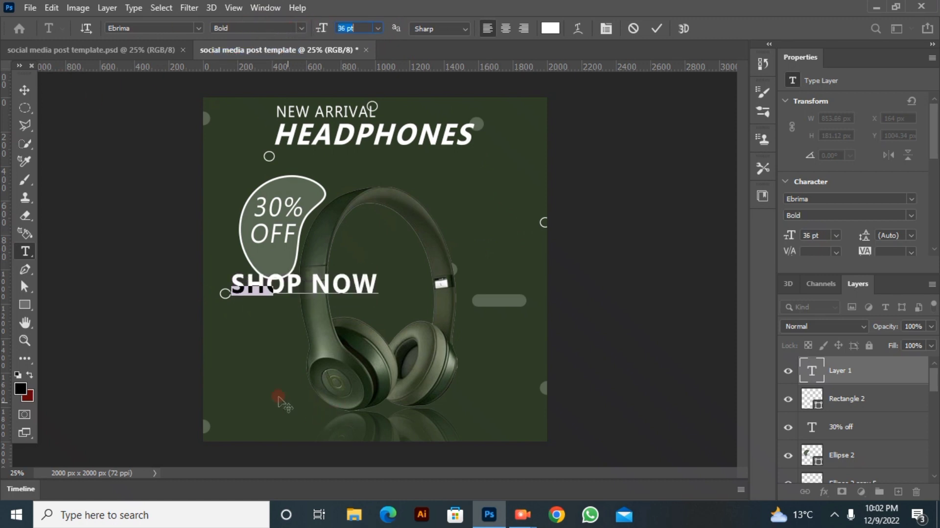
left_click_drag(282, 403, 519, 406)
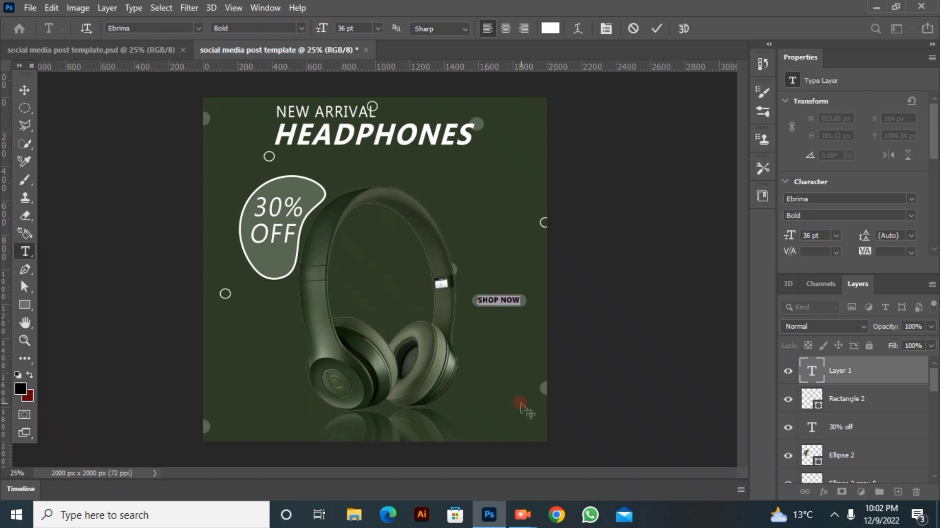
left_click(654, 30)
left_click(19, 90)
left_click(500, 323)
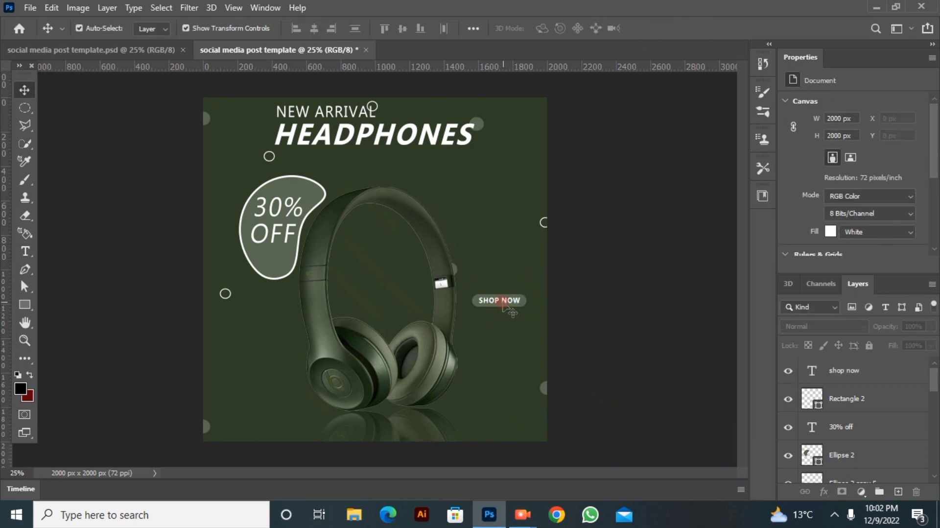
left_click_drag(502, 304, 506, 303)
left_click(594, 296)
Step: Draw a black square about 28 × 28 px below the lower-left ring and duplicate its layer five times
left_click(25, 305)
left_click_drag(223, 313, 228, 317)
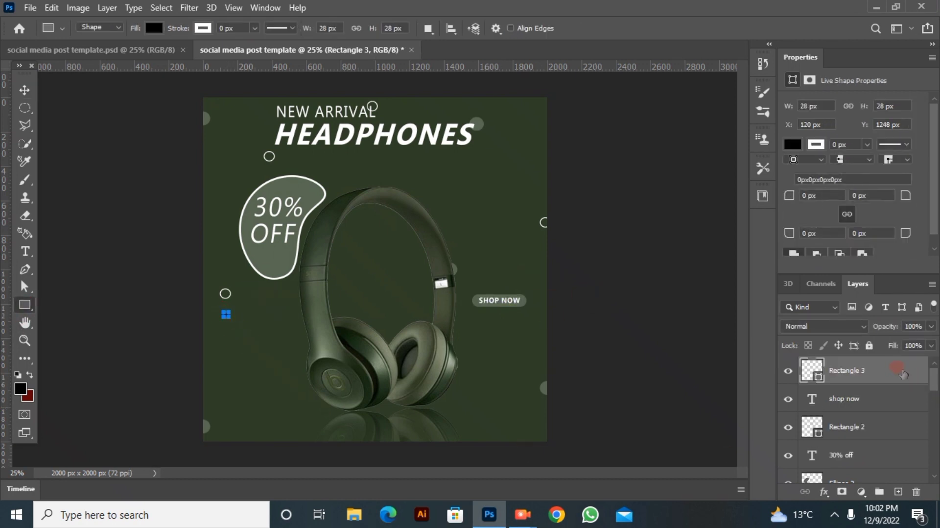
key("j")
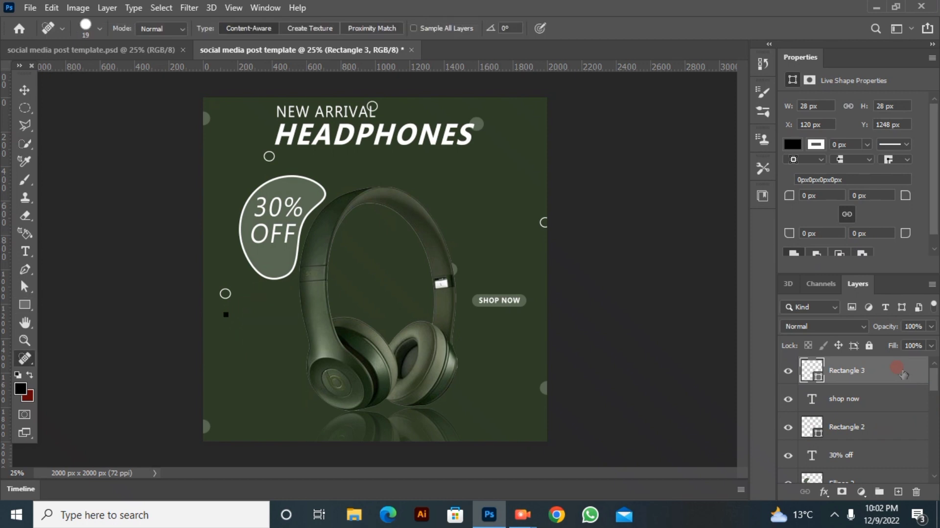
key("shift+j")
key("shift+j")
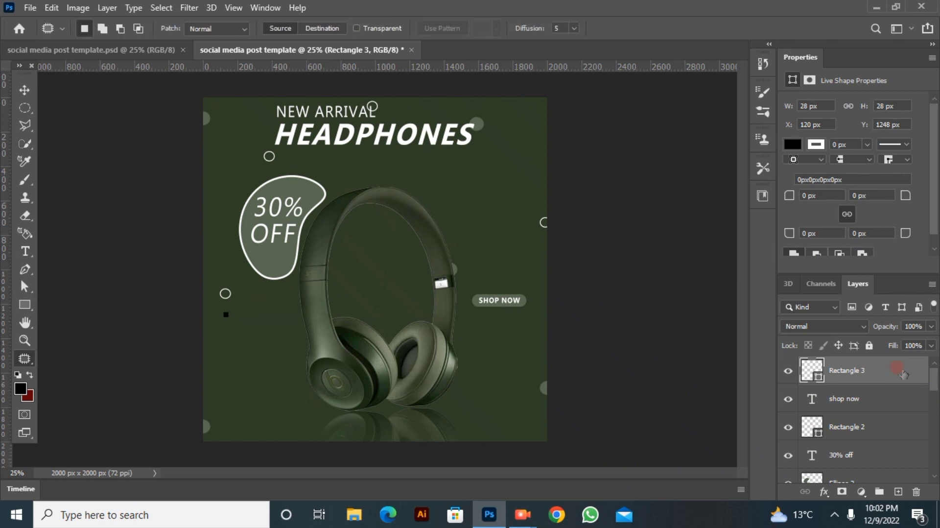
key("ctrl+j")
key("ctrl+j")
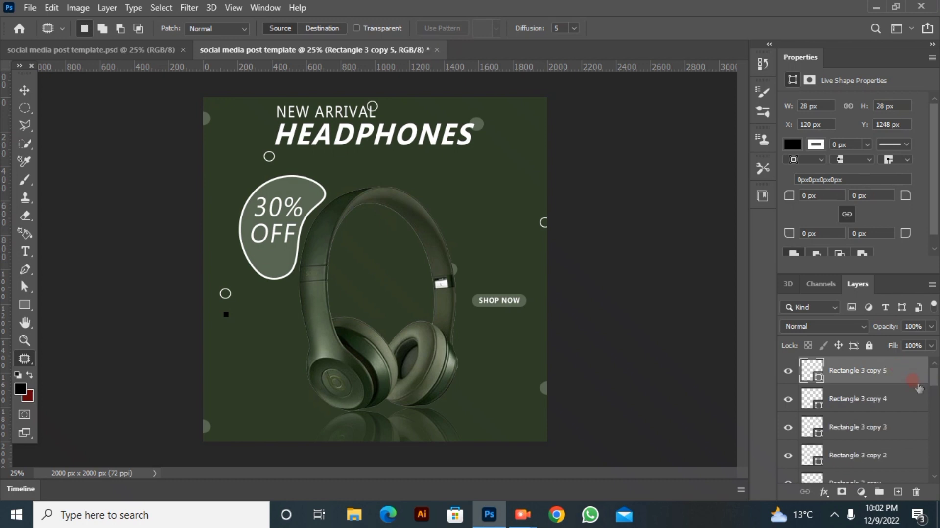
Step: Spread the six stacked squares into one evenly spaced horizontal row below the lower-left ring
left_click(24, 90)
left_click(226, 334)
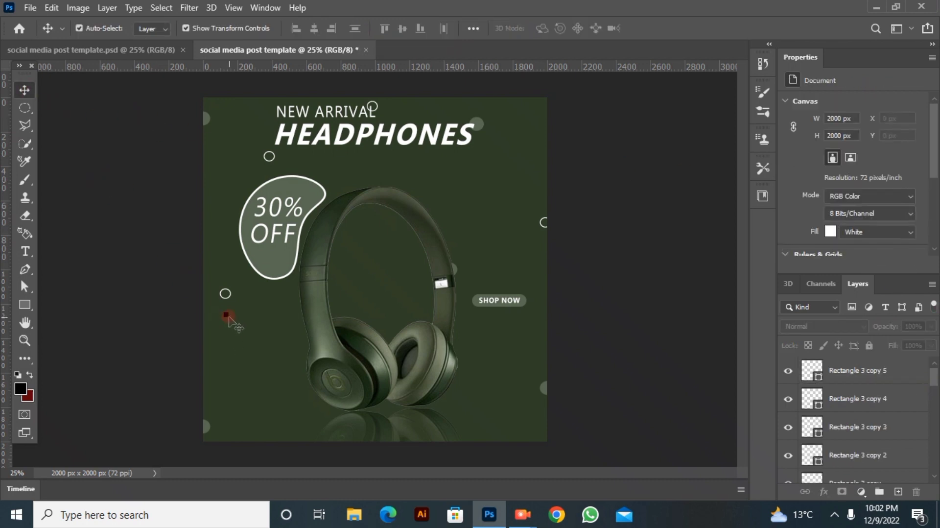
mouse_move(227, 316)
left_mouse_down()
mouse_move(264, 315)
mouse_move(218, 322)
left_mouse_up()
left_click(180, 317)
left_click(183, 313)
left_click(226, 315)
left_click(182, 324)
left_click(184, 319)
left_click(212, 322)
left_click(241, 321)
left_click(183, 311)
left_click(182, 326)
left_click(219, 317)
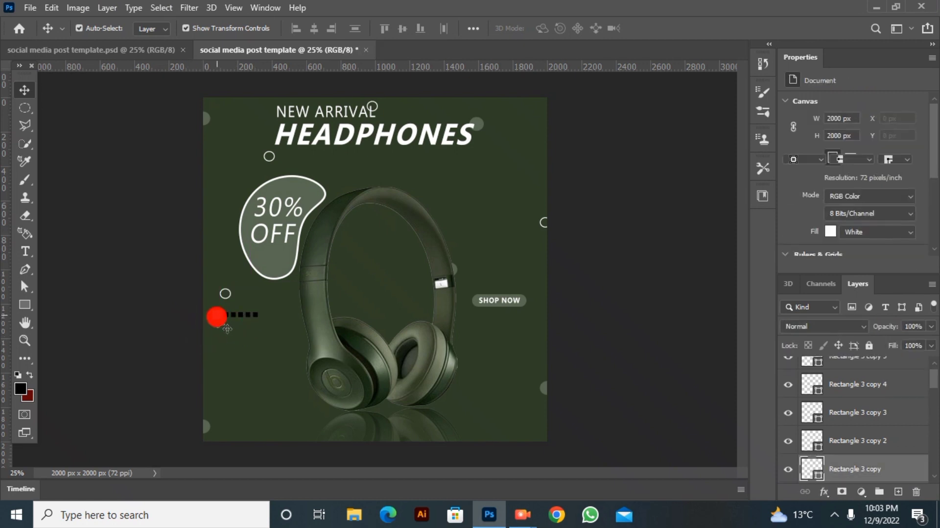
left_click(217, 316)
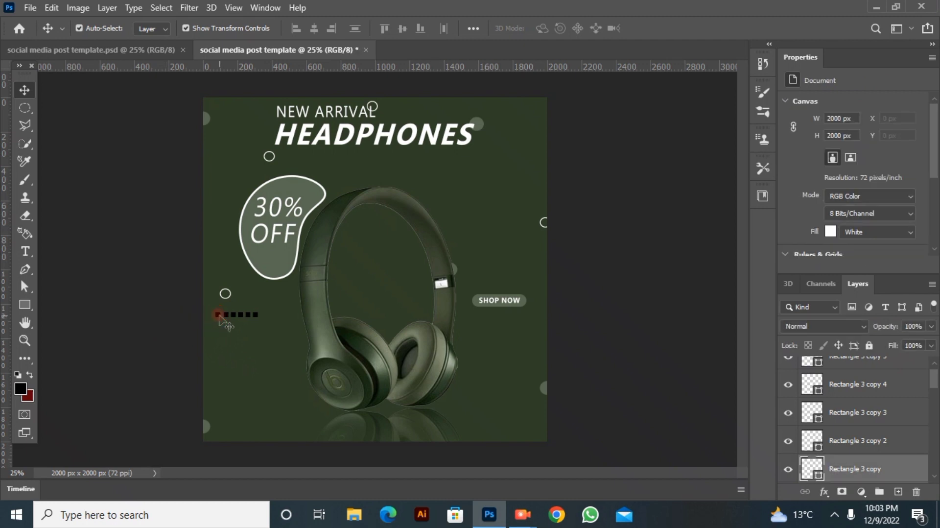
Step: Select all six small squares and convert them into one smart object
left_click_drag(220, 317, 253, 324)
left_click(191, 318)
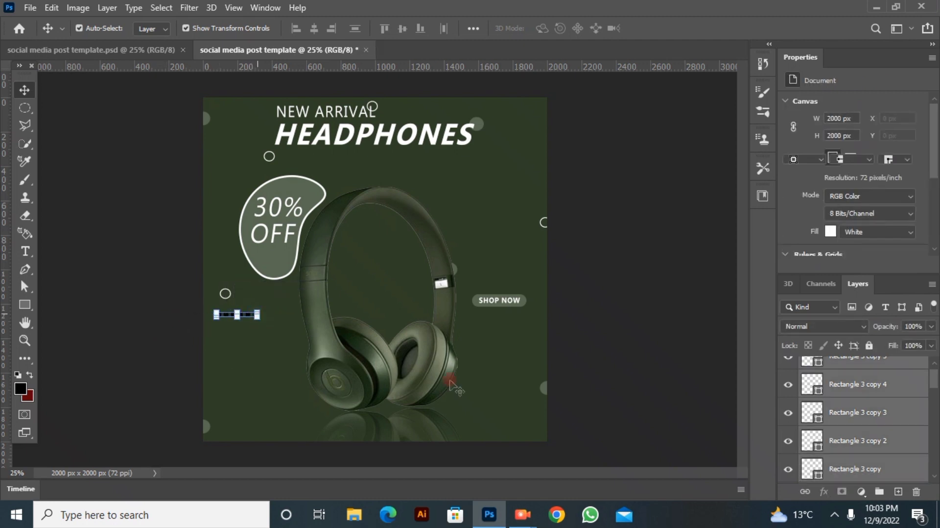
right_click(848, 385)
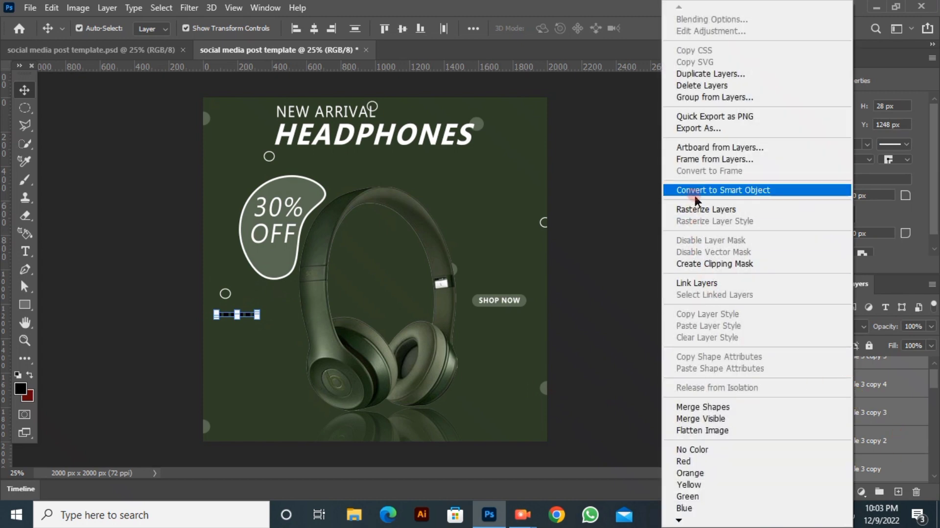
left_click(710, 190)
Step: Apply a Color Overlay of ffffff to the row of squares
left_click(825, 491)
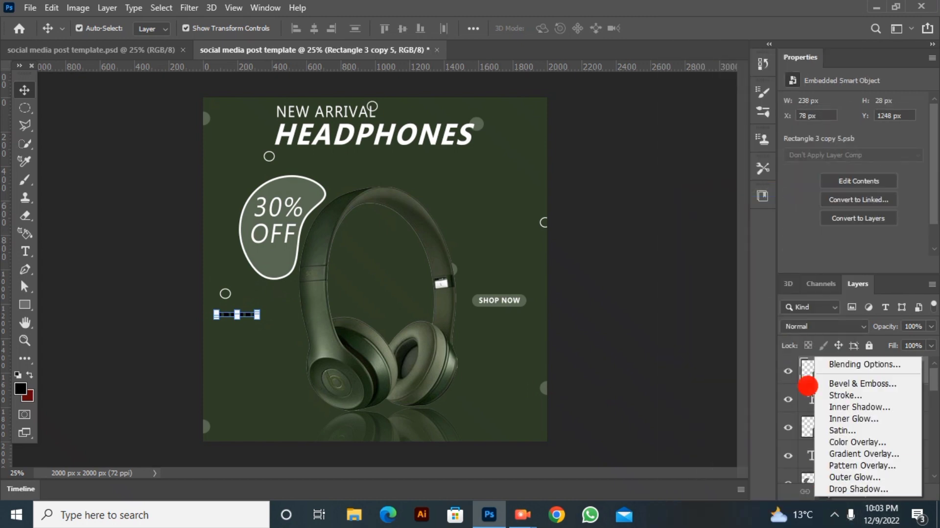
left_click(850, 442)
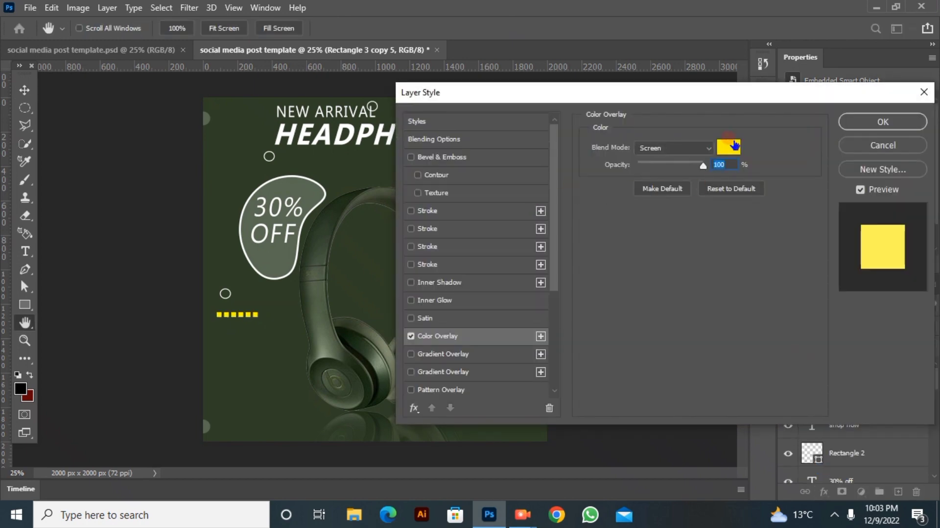
left_click(734, 145)
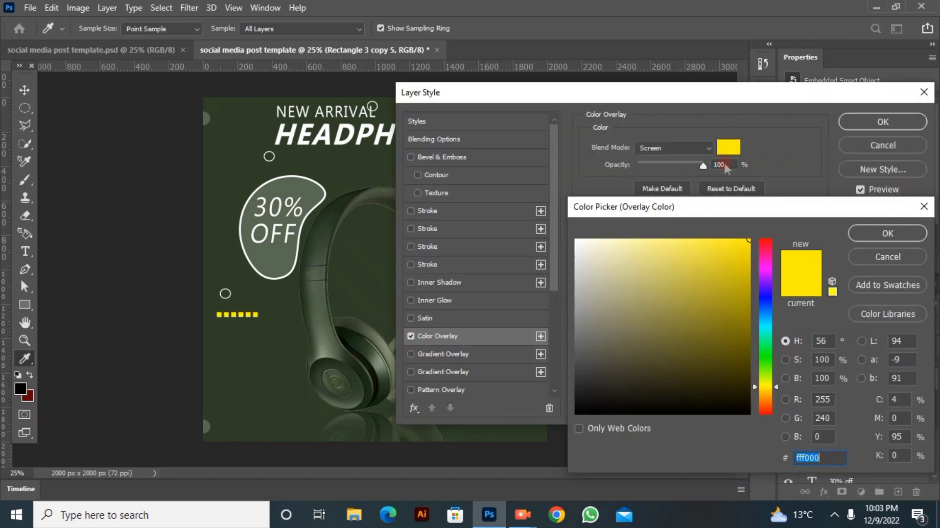
type("ffffff")
left_click(886, 240)
left_click(883, 122)
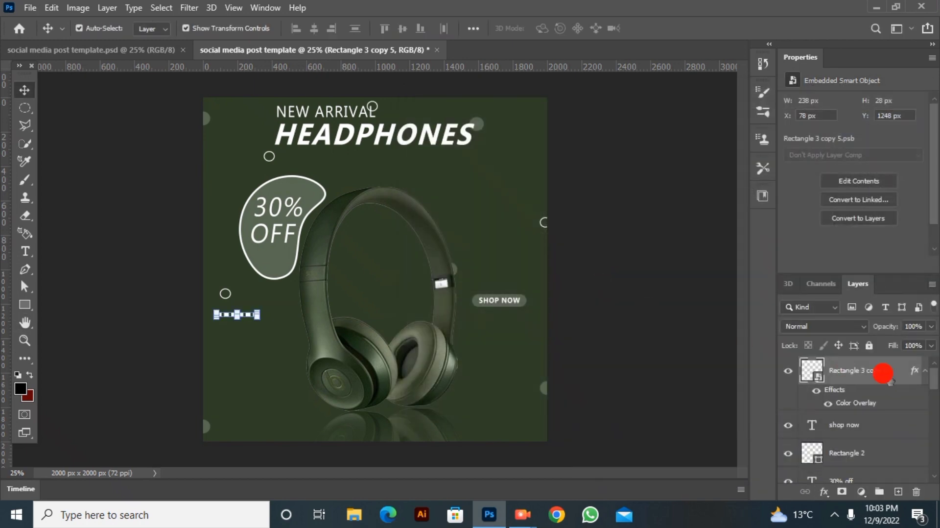
Step: Duplicate the white row of squares three times and space the rows vertically into a four-row grid
left_click_drag(881, 371, 900, 491)
left_click_drag(884, 372, 780, 464)
left_click(124, 407)
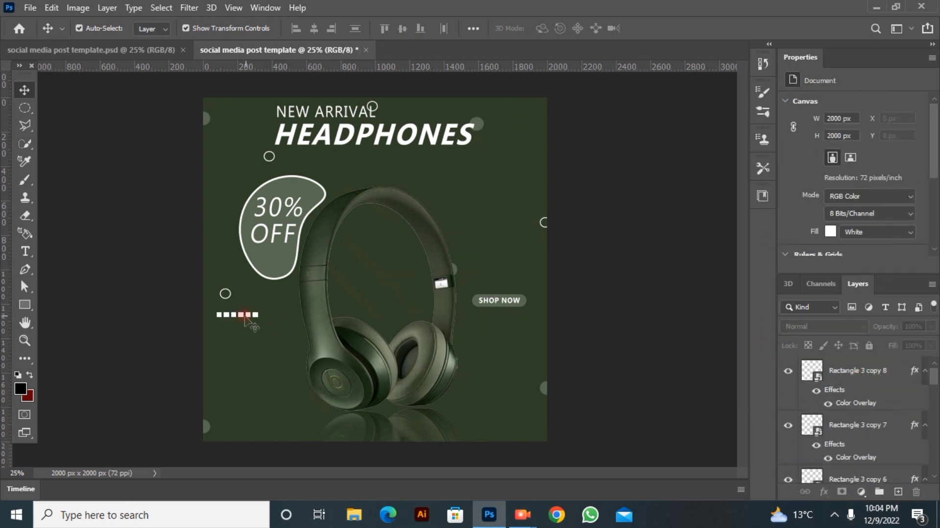
left_click_drag(241, 315, 234, 351)
left_click(157, 329)
left_click(159, 325)
left_click_drag(232, 350, 235, 361)
Step: Select the four rows of squares and convert them into a single smart object
left_click_drag(151, 335, 293, 367)
right_click(863, 379)
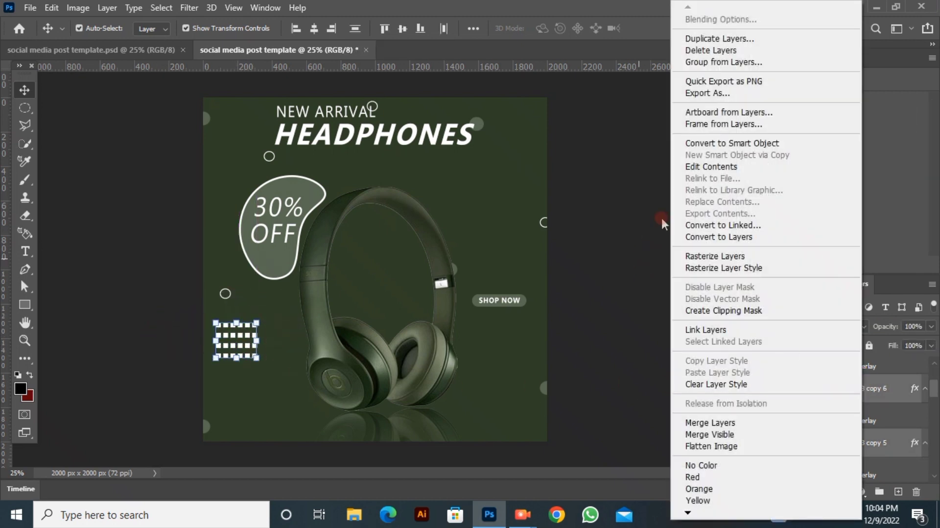
left_click(720, 141)
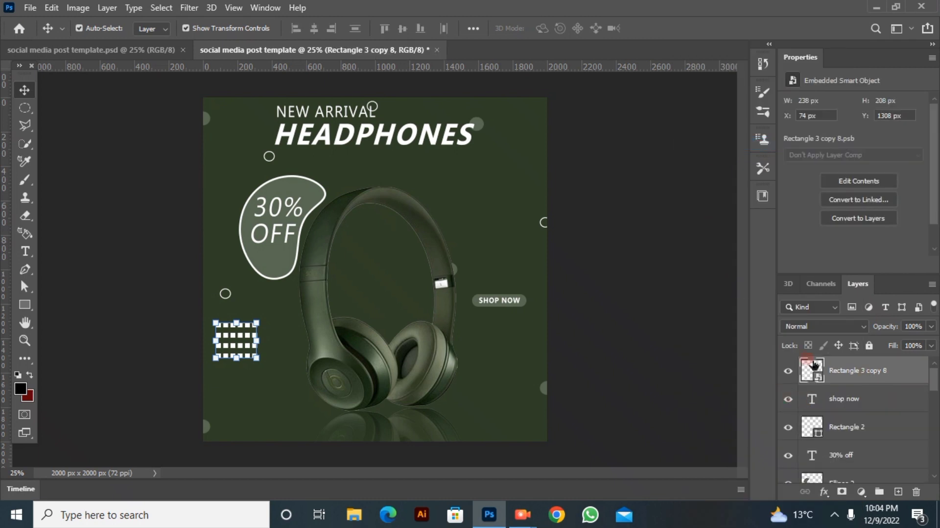
Step: Duplicate the square grid, place the copy in the canvas's lower-right corner, scale it to 82.50% and set its opacity to 72%
left_click_drag(815, 365, 898, 491)
left_click_drag(240, 342, 528, 425)
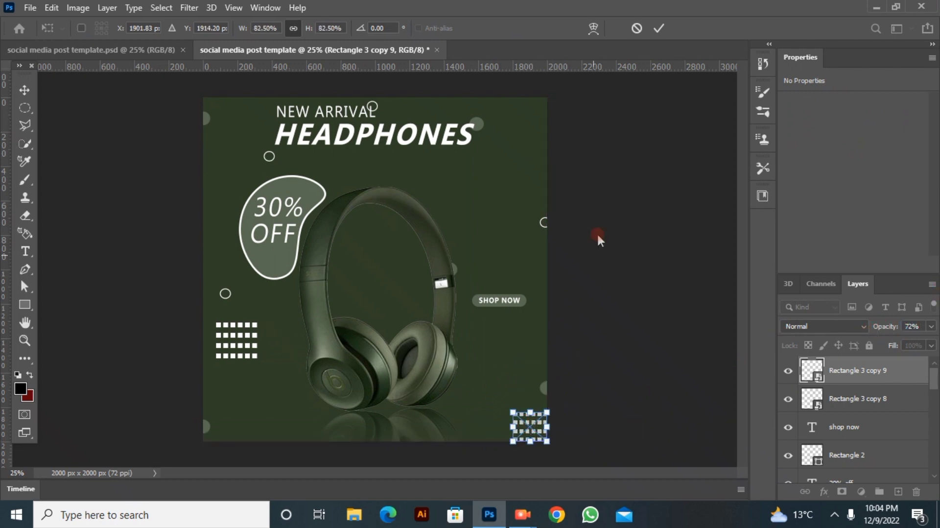
left_click(659, 28)
Step: Move the original square grid down to the canvas's left edge, scale it to about 89.82% and set its opacity to 76%
left_click_drag(230, 337, 221, 380)
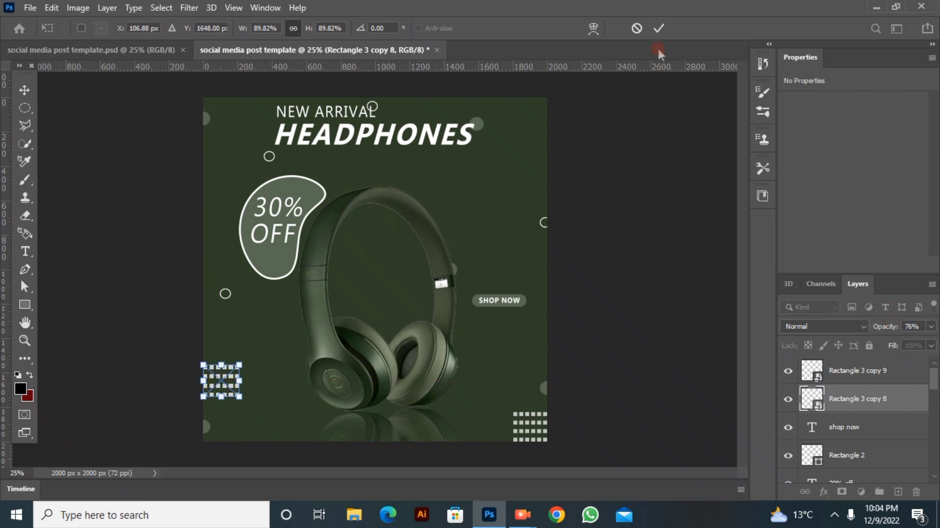
left_click(643, 301)
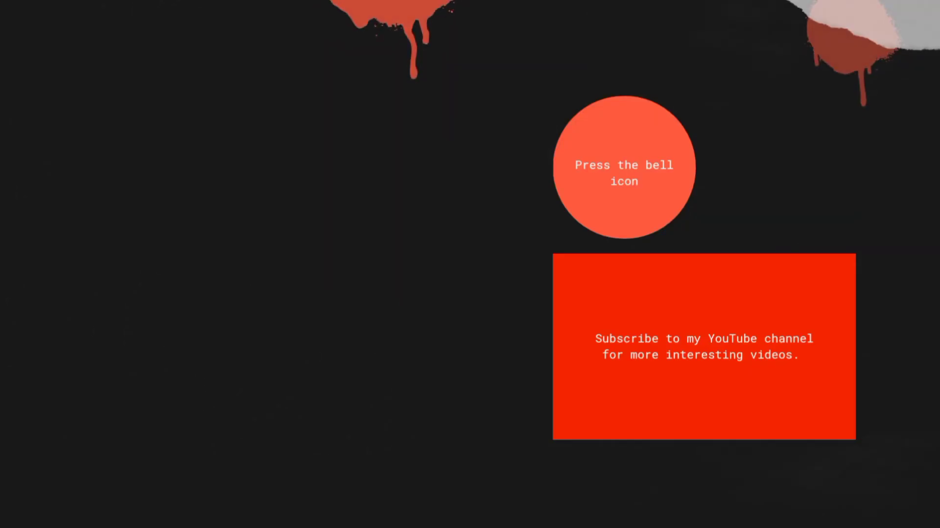